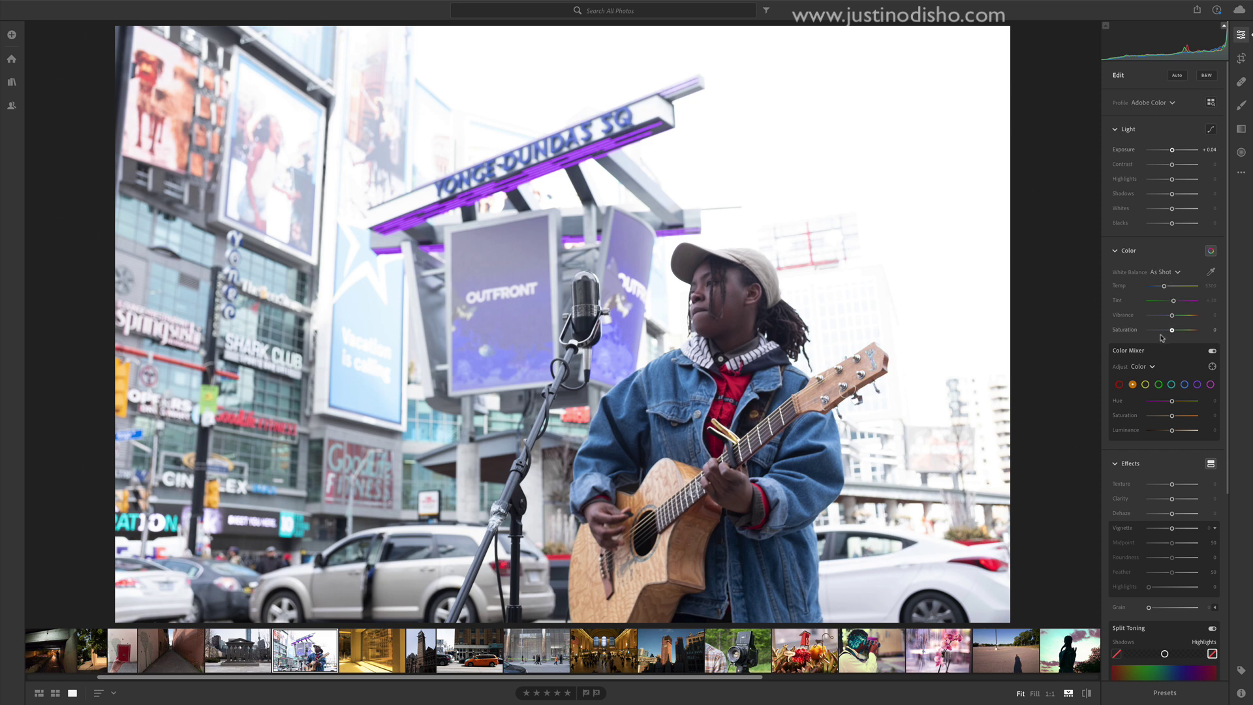
Step: Tame the photo's bright tones with highlights at -100 and whites at -61, and lower the exposure to about -1.87
{"action": "scroll", "coordinate": [1162, 338], "scroll_direction": "down", "scroll_amount": 3}
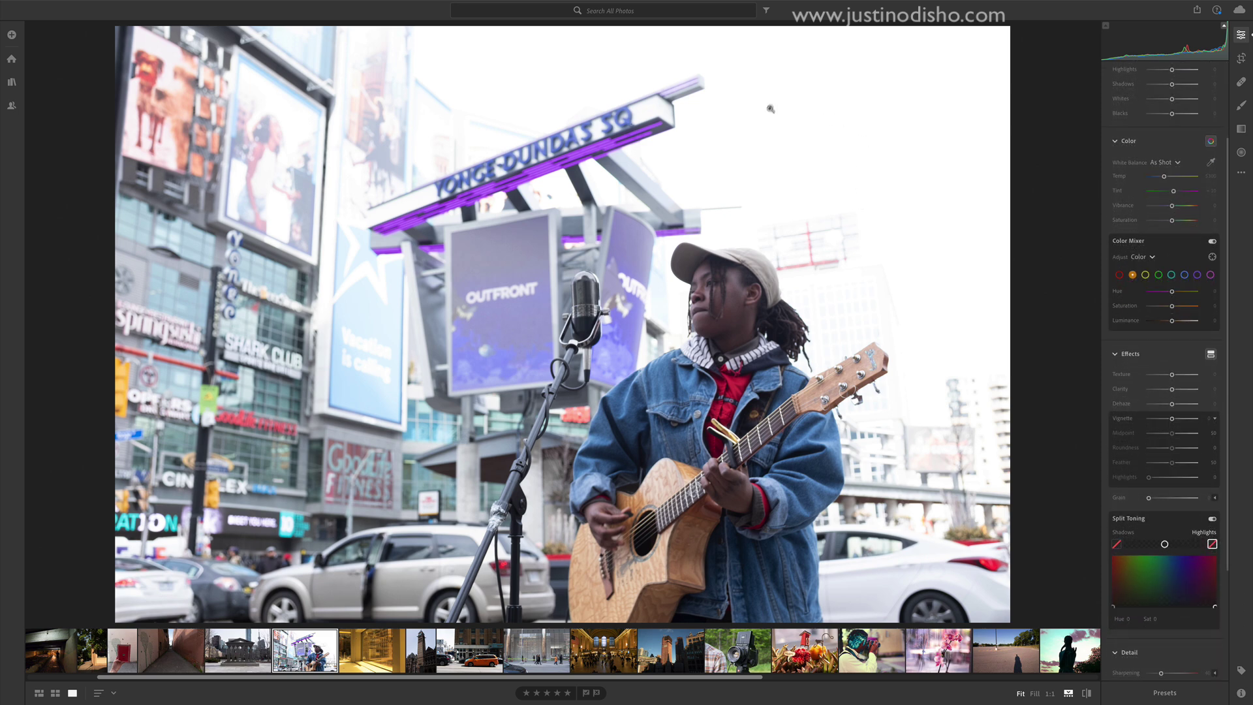
{"action": "scroll", "coordinate": [1153, 285], "scroll_direction": "down", "scroll_amount": 4}
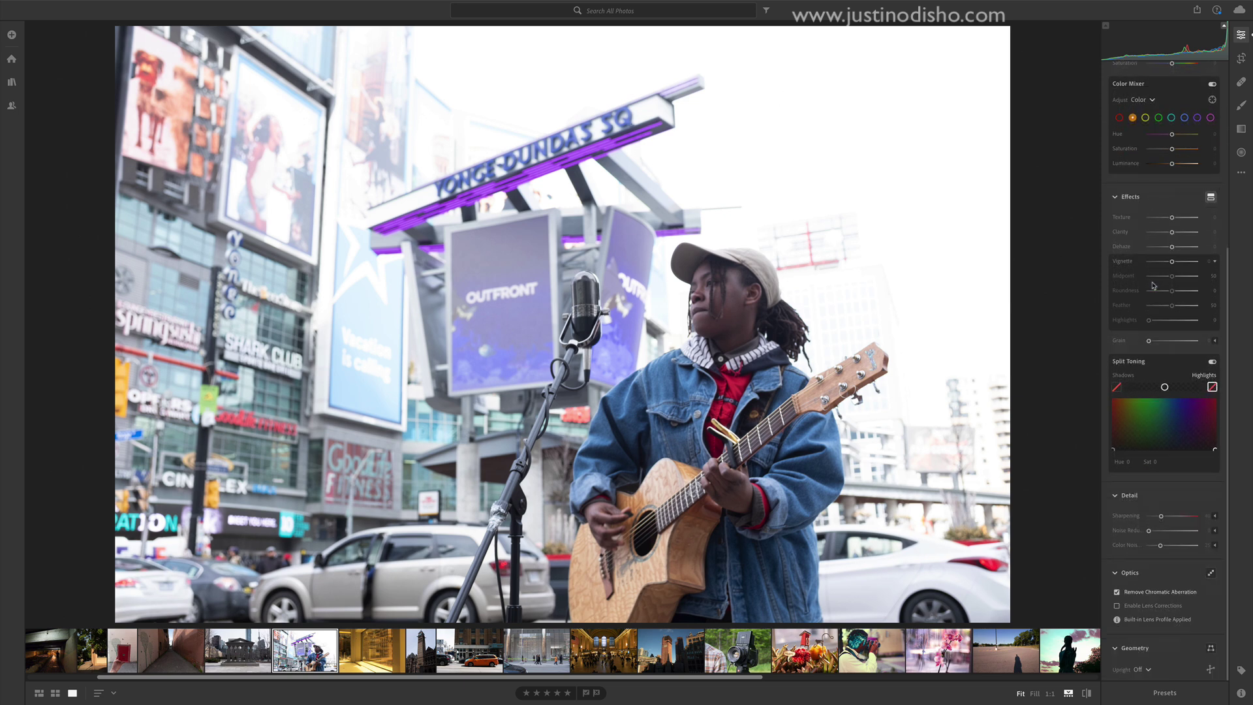
{"action": "scroll", "coordinate": [1153, 285], "scroll_direction": "up", "scroll_amount": 7}
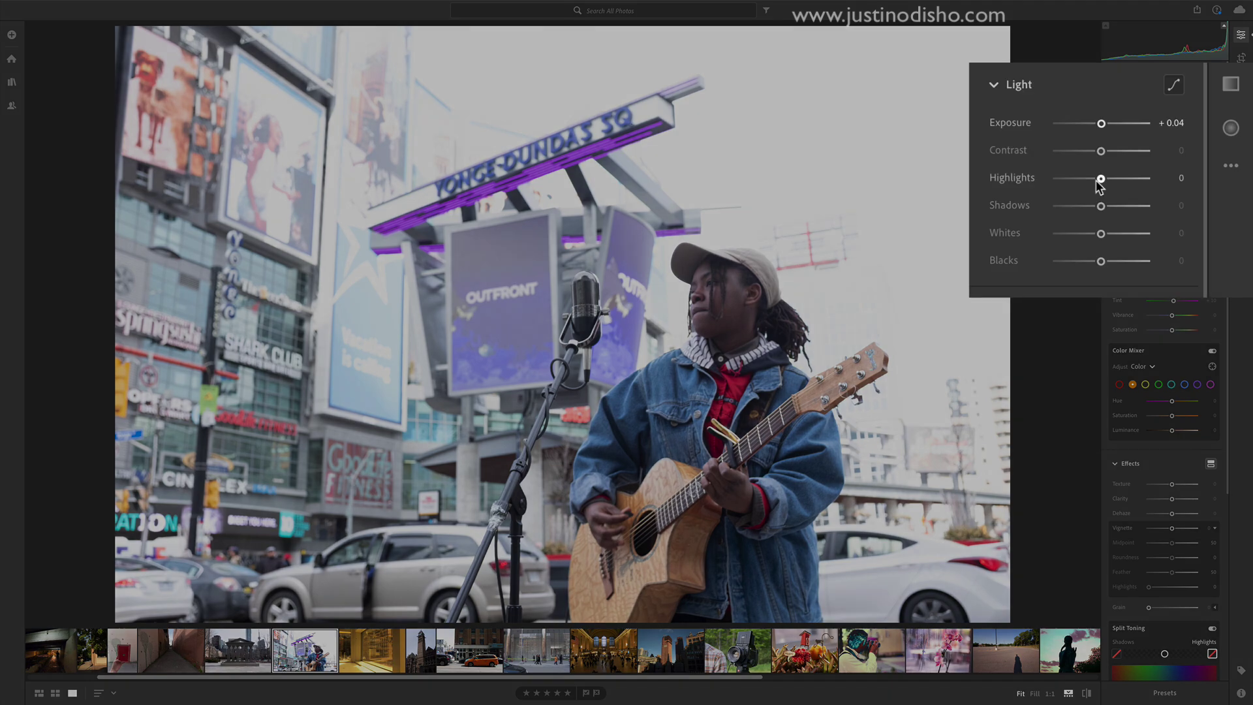
{"action": "mouse_move", "coordinate": [1097, 182]}
{"action": "left_mouse_down"}
{"action": "mouse_move", "coordinate": [1052, 178]}
{"action": "mouse_move", "coordinate": [1107, 173]}
{"action": "mouse_move", "coordinate": [982, 181]}
{"action": "mouse_move", "coordinate": [1188, 179]}
{"action": "mouse_move", "coordinate": [1097, 187]}
{"action": "left_mouse_up"}
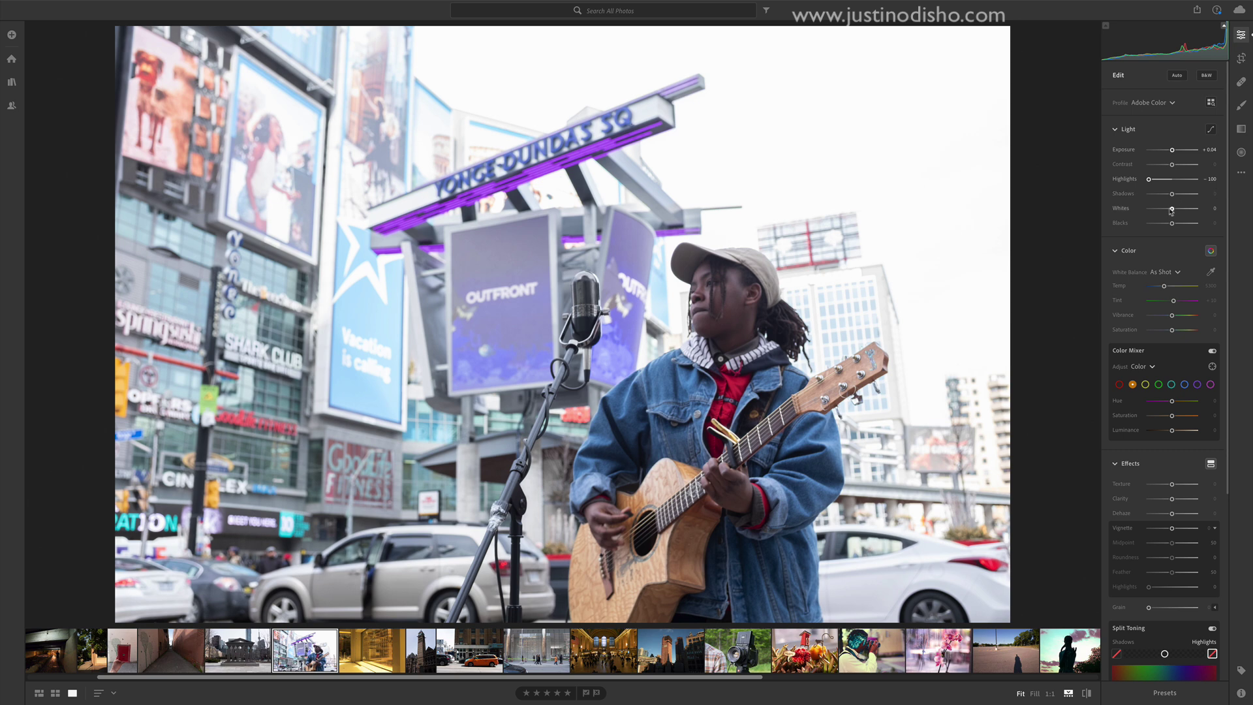
{"action": "mouse_move", "coordinate": [1172, 209]}
{"action": "left_mouse_down"}
{"action": "mouse_move", "coordinate": [1136, 210]}
{"action": "mouse_move", "coordinate": [1158, 208]}
{"action": "left_mouse_up"}
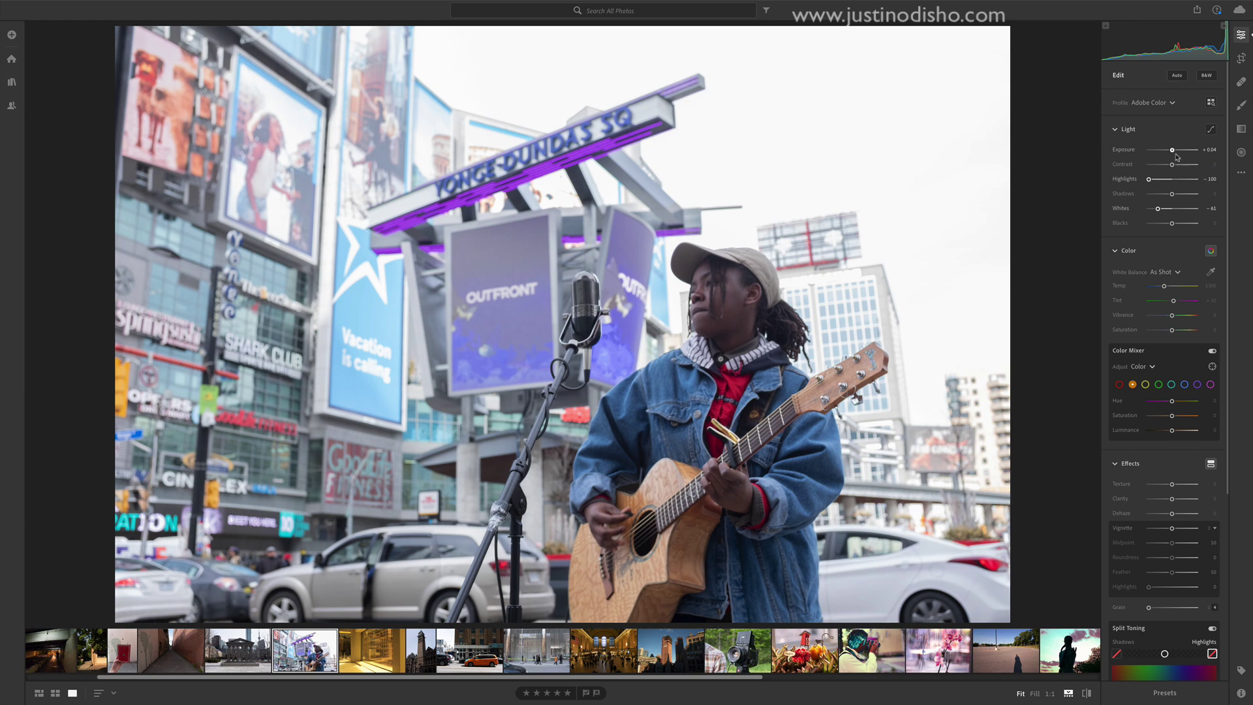
{"action": "left_click_drag", "start_coordinate": [1172, 150], "coordinate": [1164, 151]}
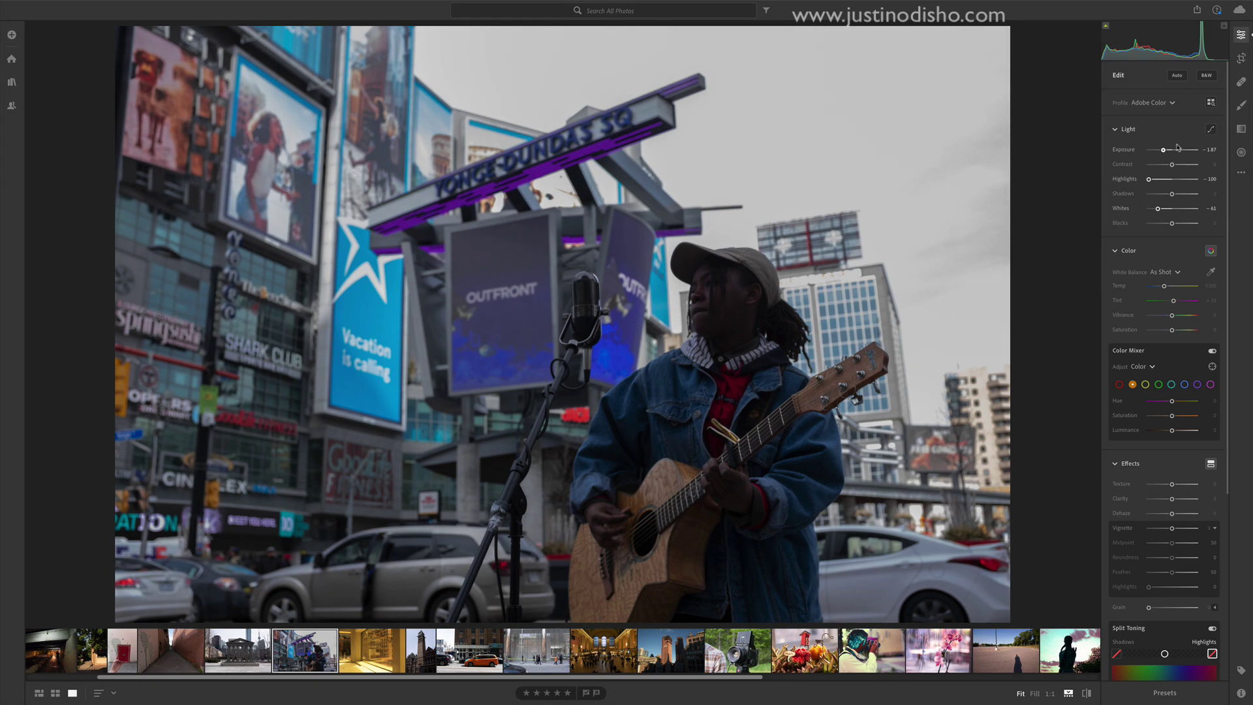
Step: Rebalance the photo's tones with contrast -16, highlights -95, shadows +36, whites -74 and blacks +2, and fine-tune the exposure
{"action": "scroll", "coordinate": [1187, 104], "scroll_direction": "down", "scroll_amount": 1}
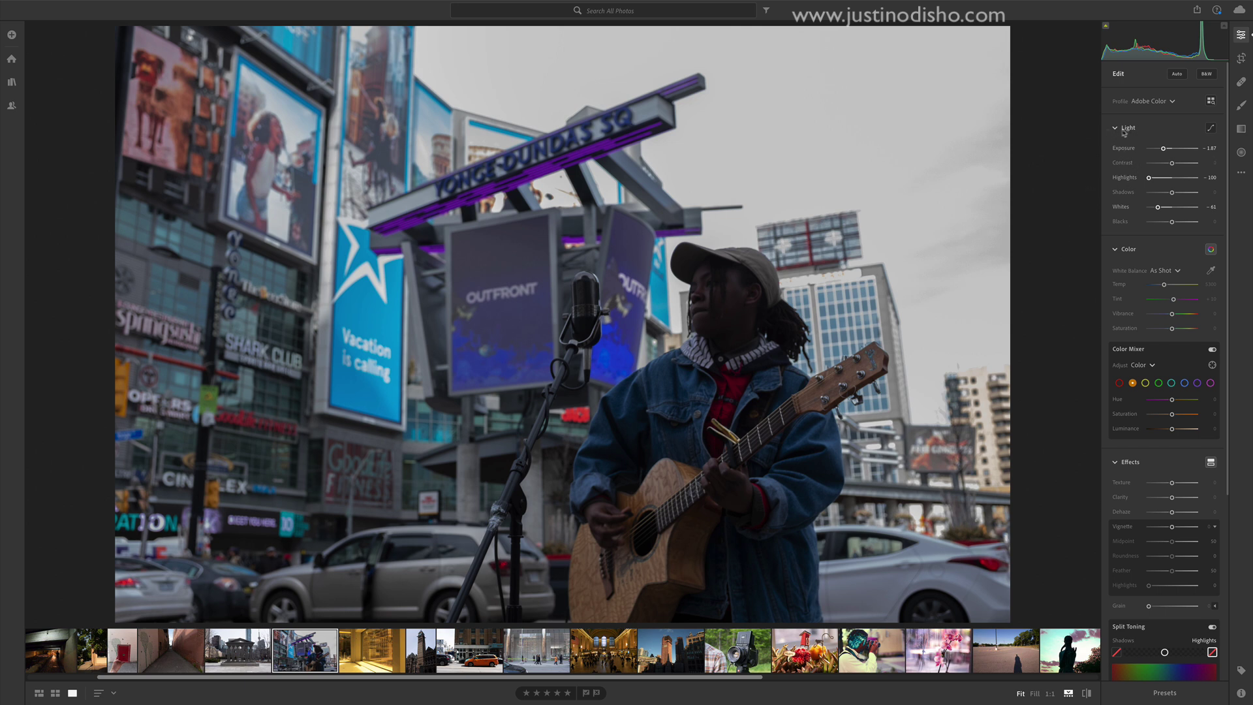
{"action": "left_click", "coordinate": [1211, 128]}
{"action": "left_click", "coordinate": [1210, 128]}
{"action": "left_click_drag", "start_coordinate": [1172, 163], "coordinate": [1146, 163]}
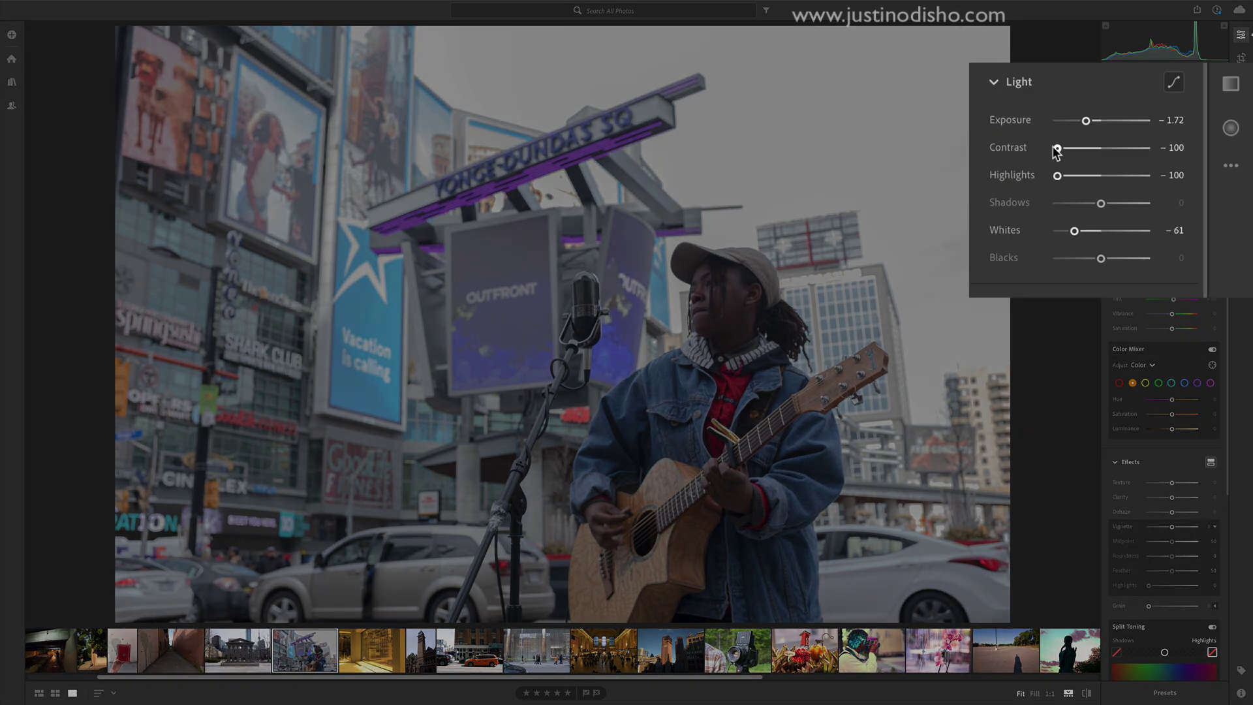
{"action": "left_click_drag", "start_coordinate": [1058, 148], "coordinate": [1121, 204]}
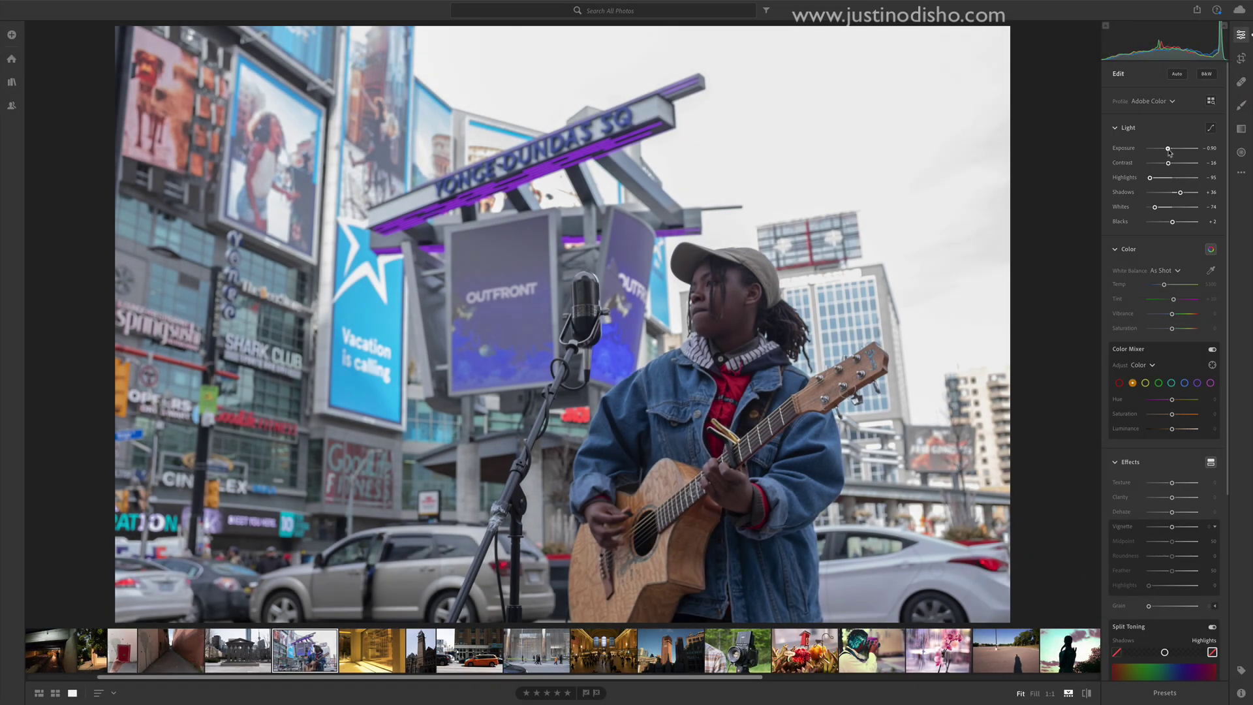
{"action": "left_click_drag", "start_coordinate": [1170, 149], "coordinate": [1169, 151]}
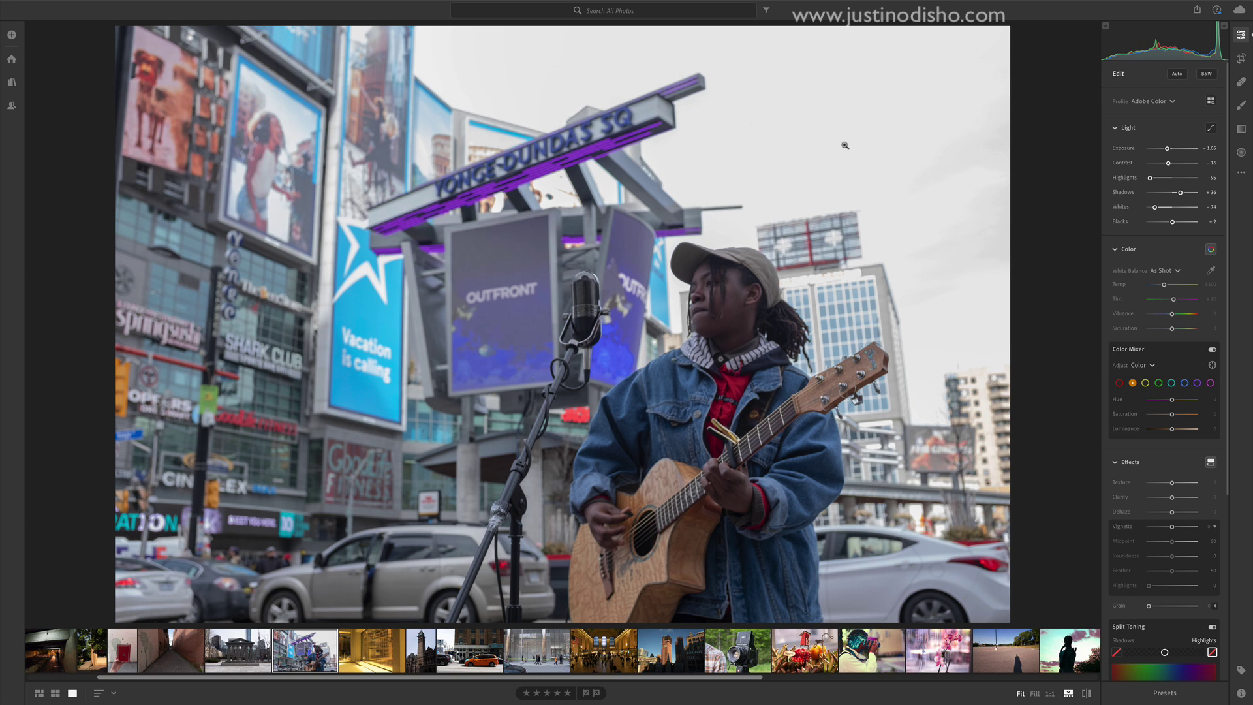
Step: Make the photo punchier with contrast +12, vibrance +27 and saturation +19, and set the exposure to -0.44
{"action": "left_click_drag", "start_coordinate": [1168, 163], "coordinate": [1178, 165]}
{"action": "left_click_drag", "start_coordinate": [1173, 328], "coordinate": [1175, 327]}
{"action": "left_click_drag", "start_coordinate": [1070, 343], "coordinate": [1086, 343]}
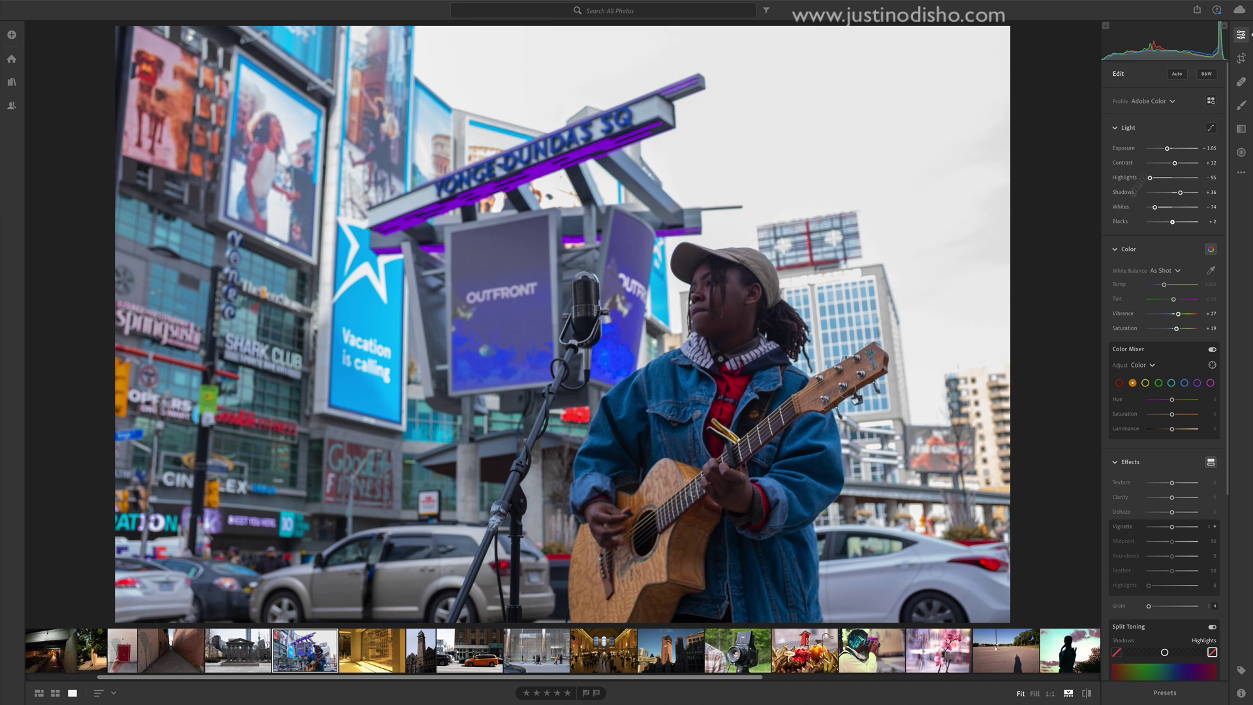
{"action": "left_click_drag", "start_coordinate": [1169, 149], "coordinate": [1171, 149]}
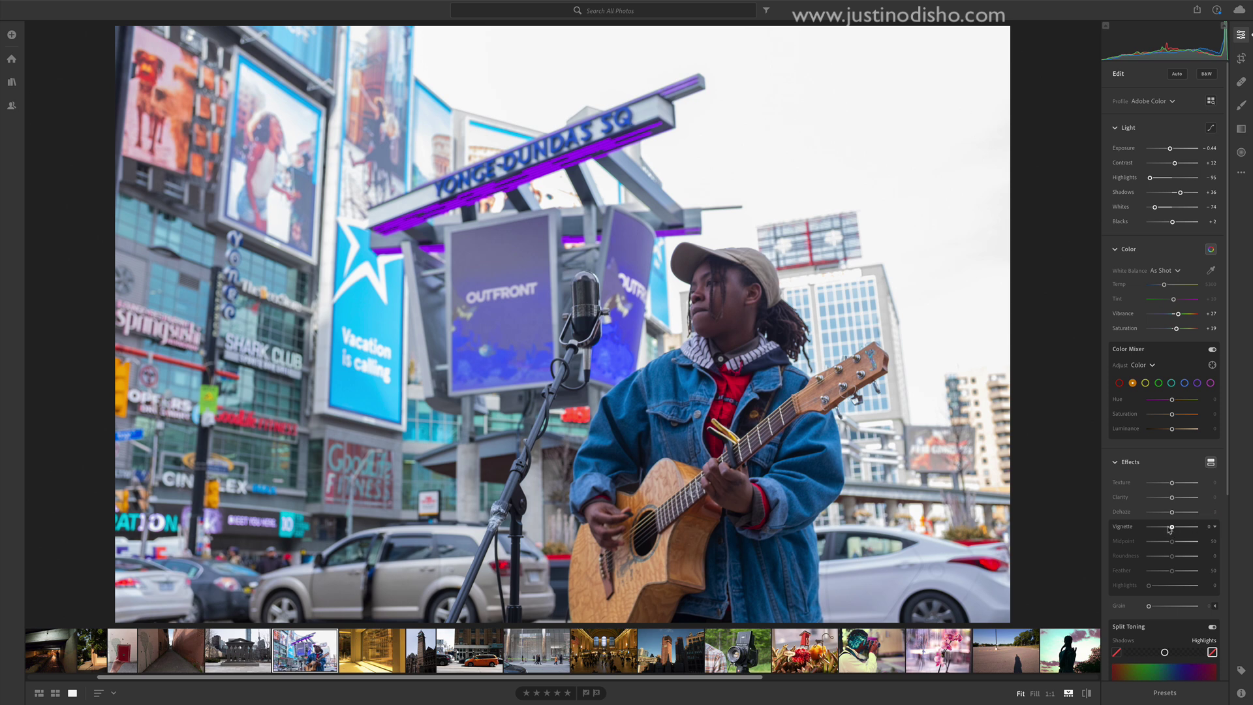
Step: Add a dark vignette with amount -53, midpoint 79, roundness about +55, feather 73 and highlights about 38
{"action": "scroll", "coordinate": [1148, 482], "scroll_direction": "down", "scroll_amount": 2}
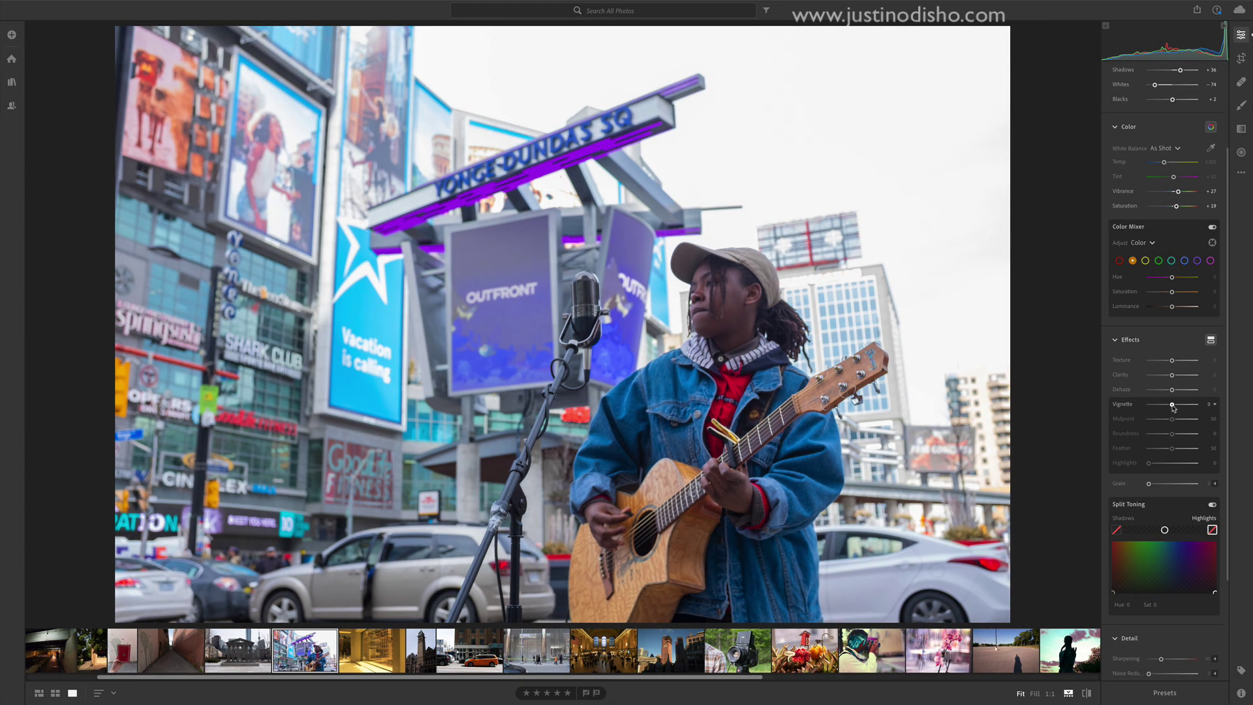
{"action": "left_click_drag", "start_coordinate": [1173, 406], "coordinate": [1167, 407]}
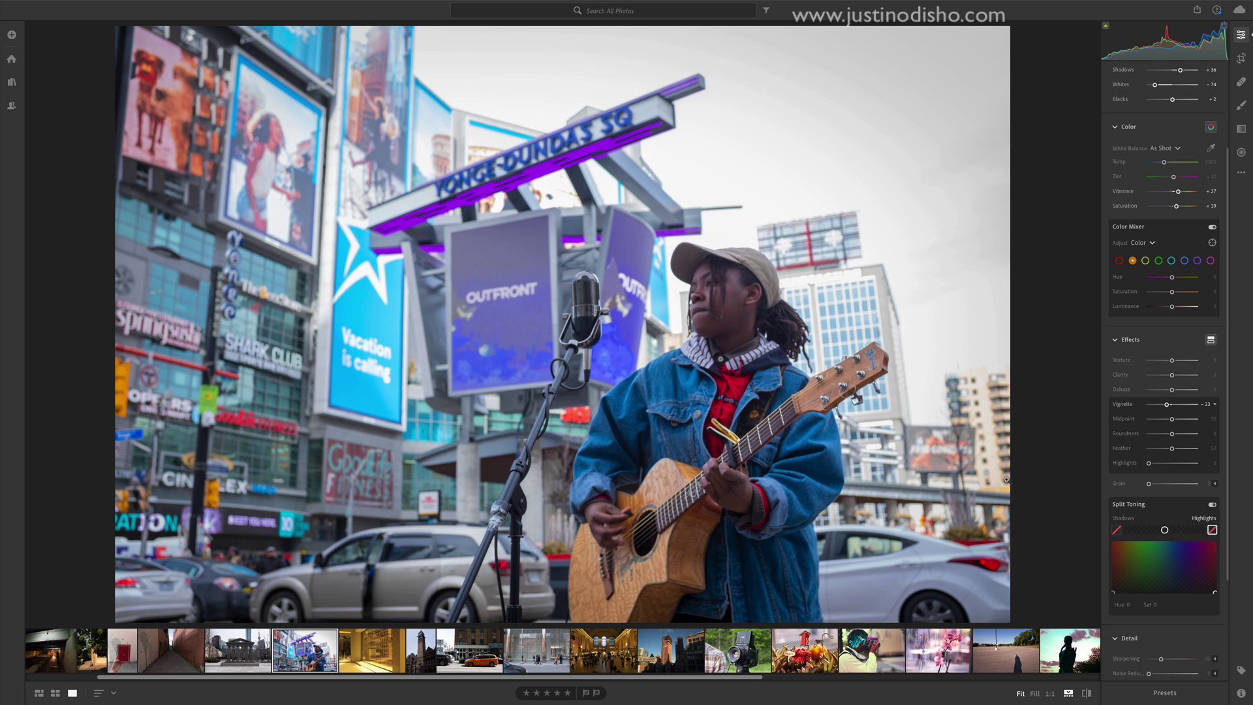
{"action": "left_click_drag", "start_coordinate": [1167, 404], "coordinate": [1139, 407]}
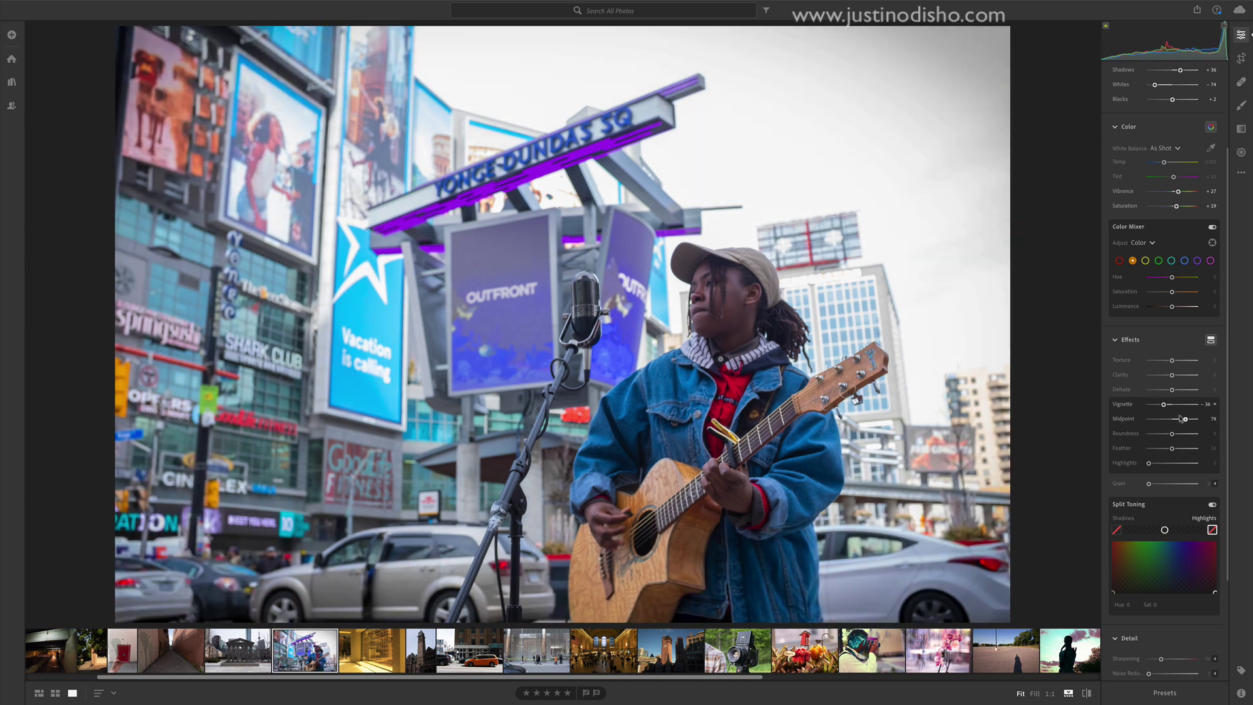
{"action": "left_click_drag", "start_coordinate": [1167, 408], "coordinate": [1161, 407]}
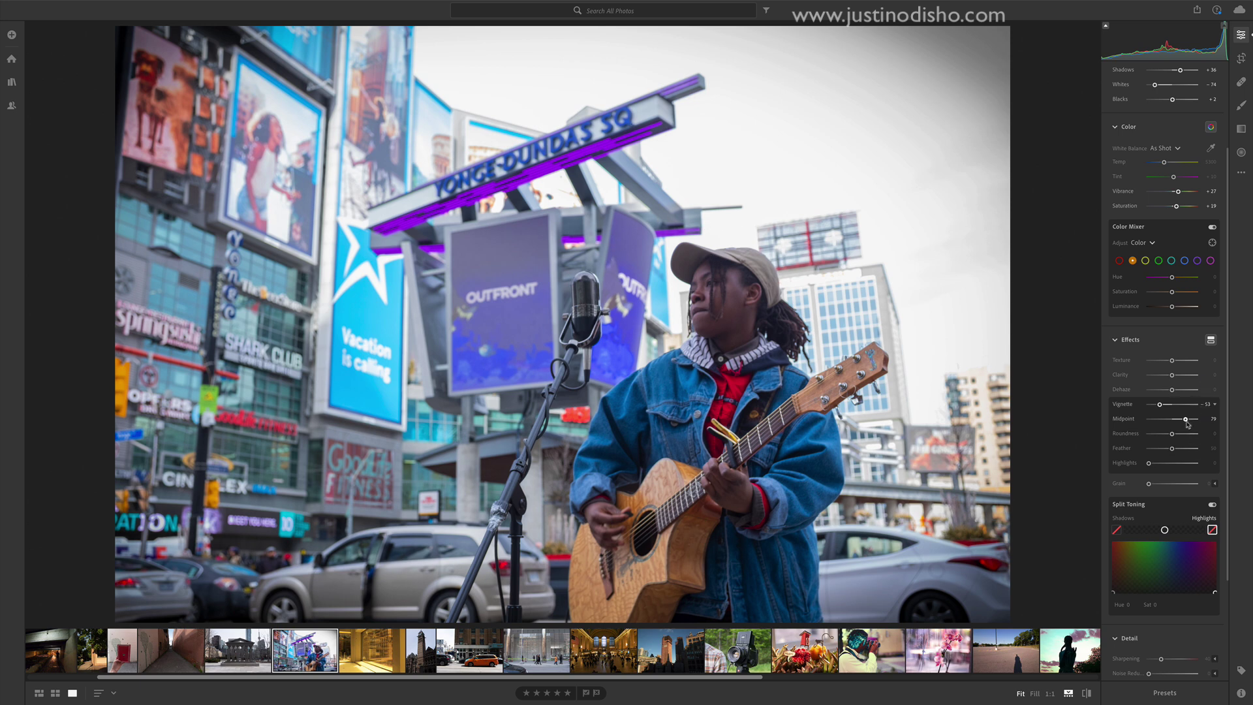
{"action": "left_click_drag", "start_coordinate": [1173, 435], "coordinate": [1168, 467]}
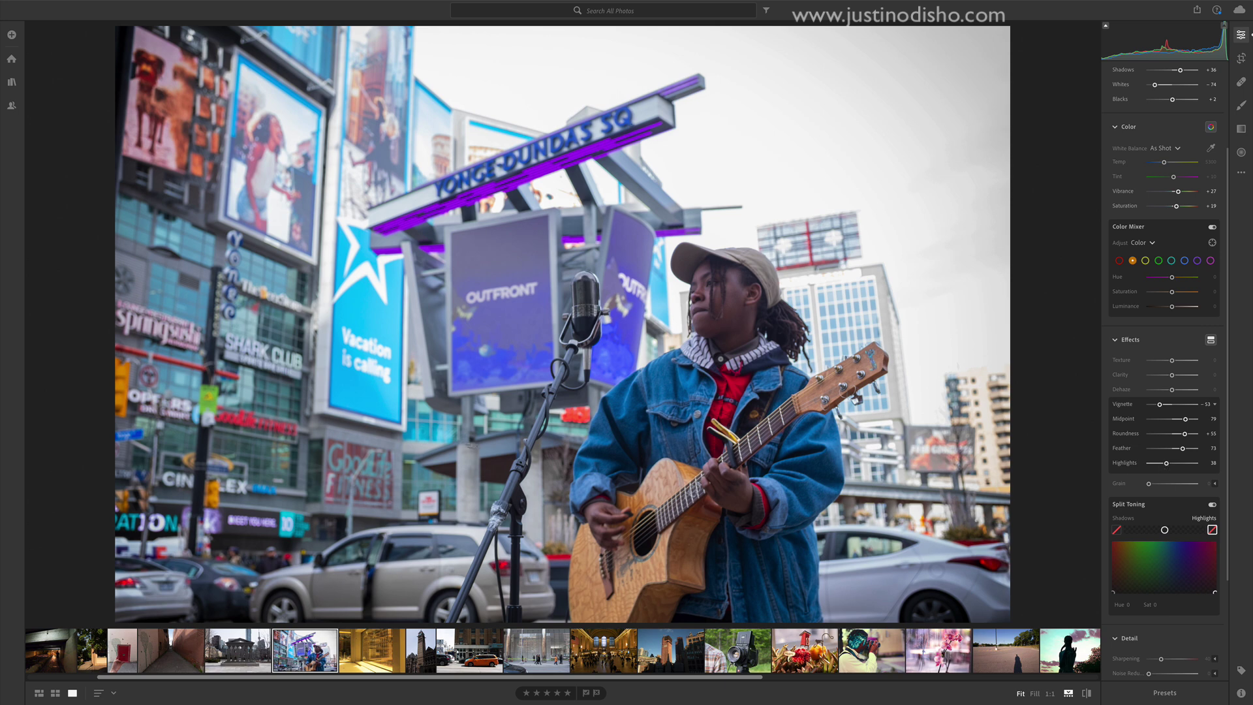
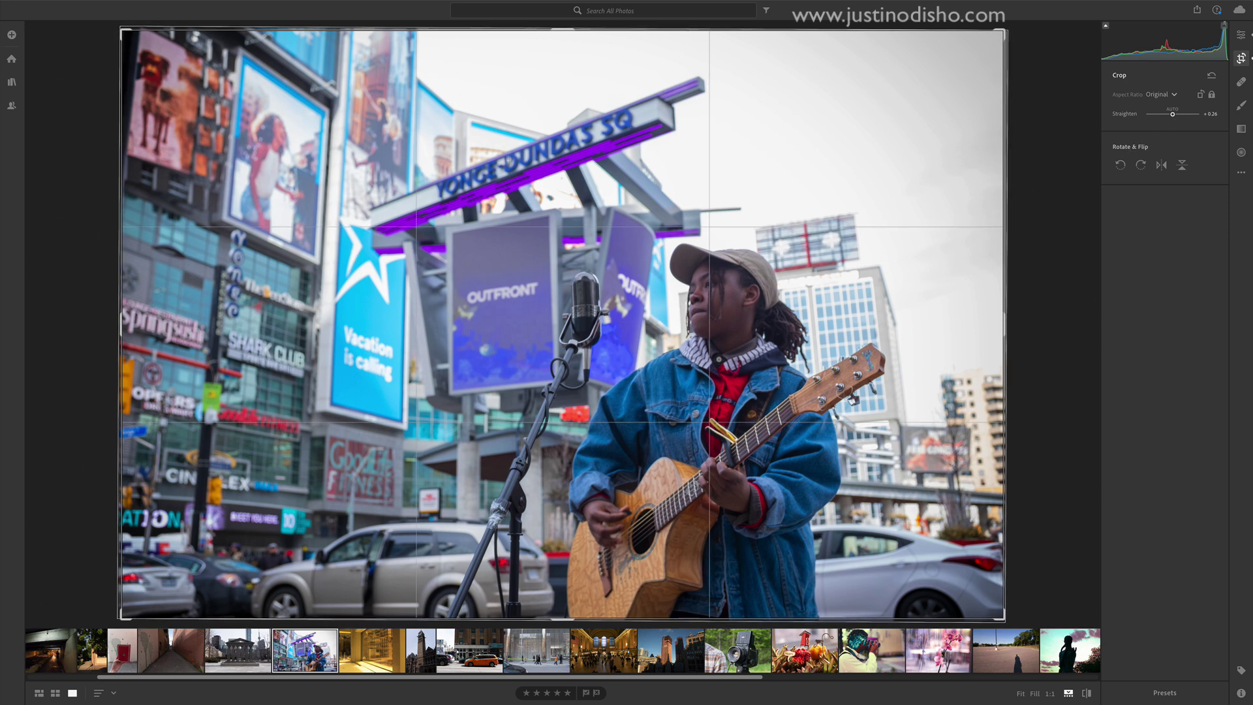
Step: Crop the photo tighter around the guitarist in the original aspect ratio, cutting away the buildings and upper part of the frame
{"action": "left_click_drag", "start_coordinate": [122, 30], "coordinate": [249, 107]}
{"action": "key", "text": "e"}
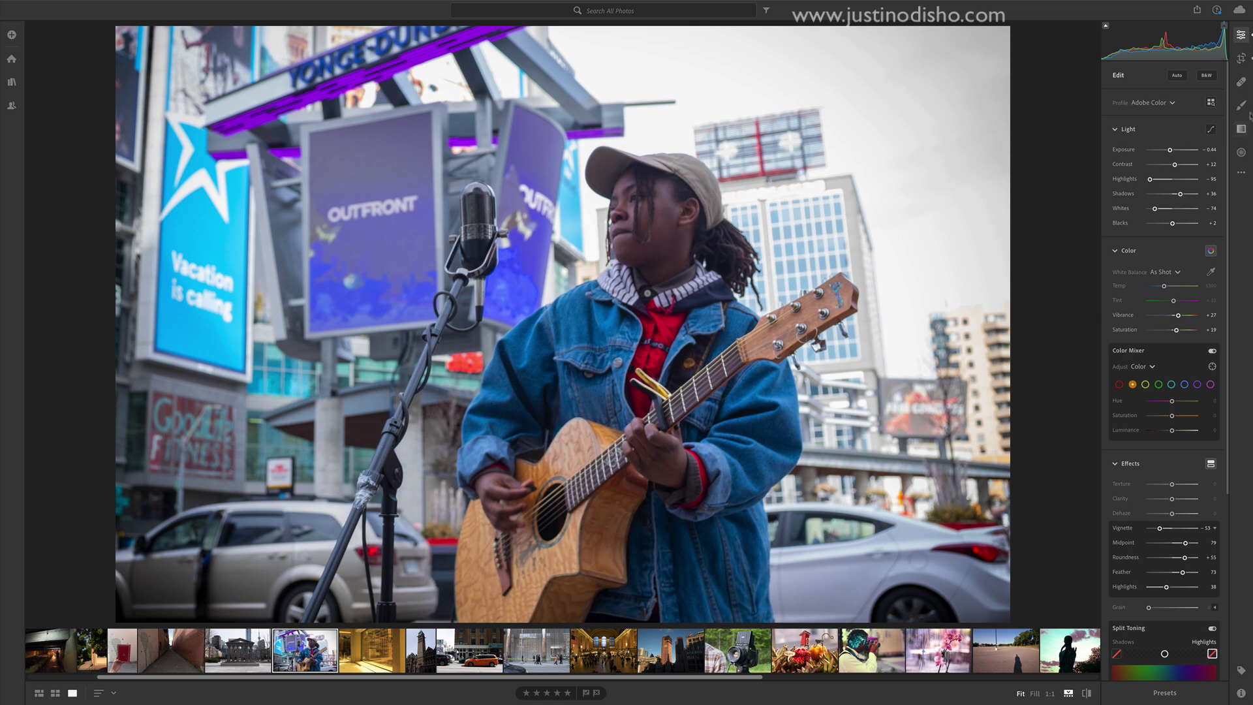
{"action": "left_click", "coordinate": [1241, 59]}
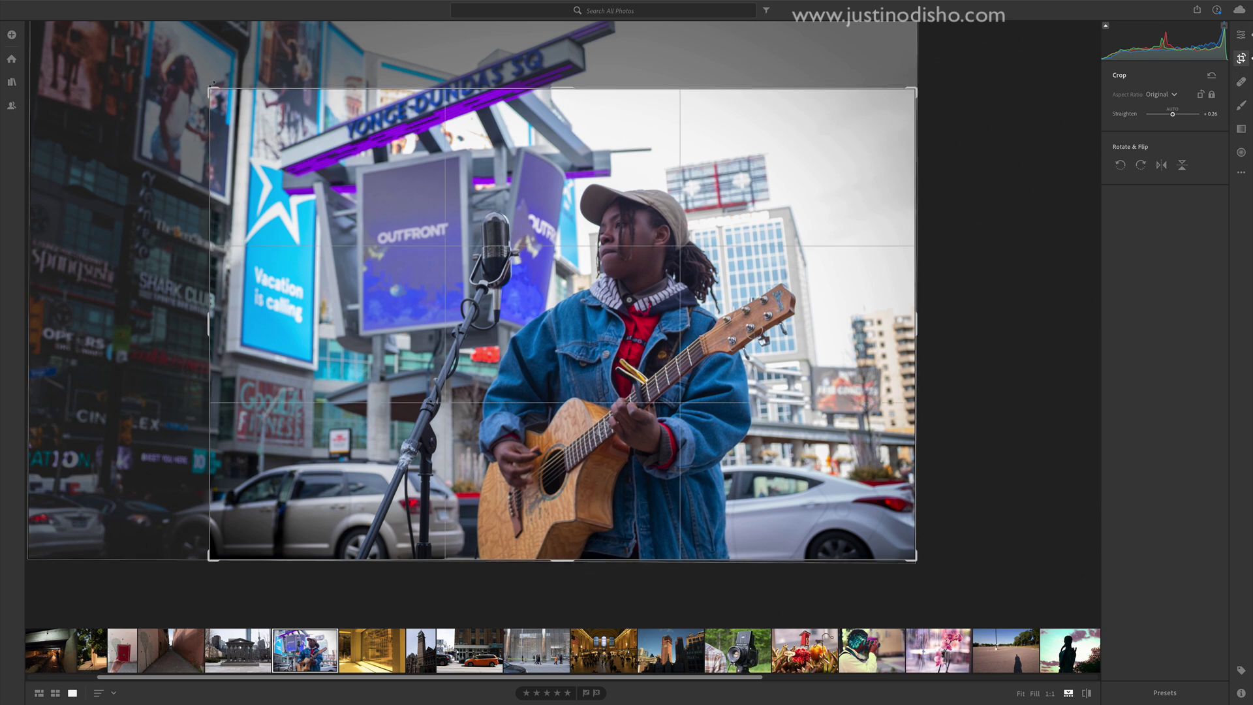
{"action": "left_click_drag", "start_coordinate": [205, 85], "coordinate": [233, 97]}
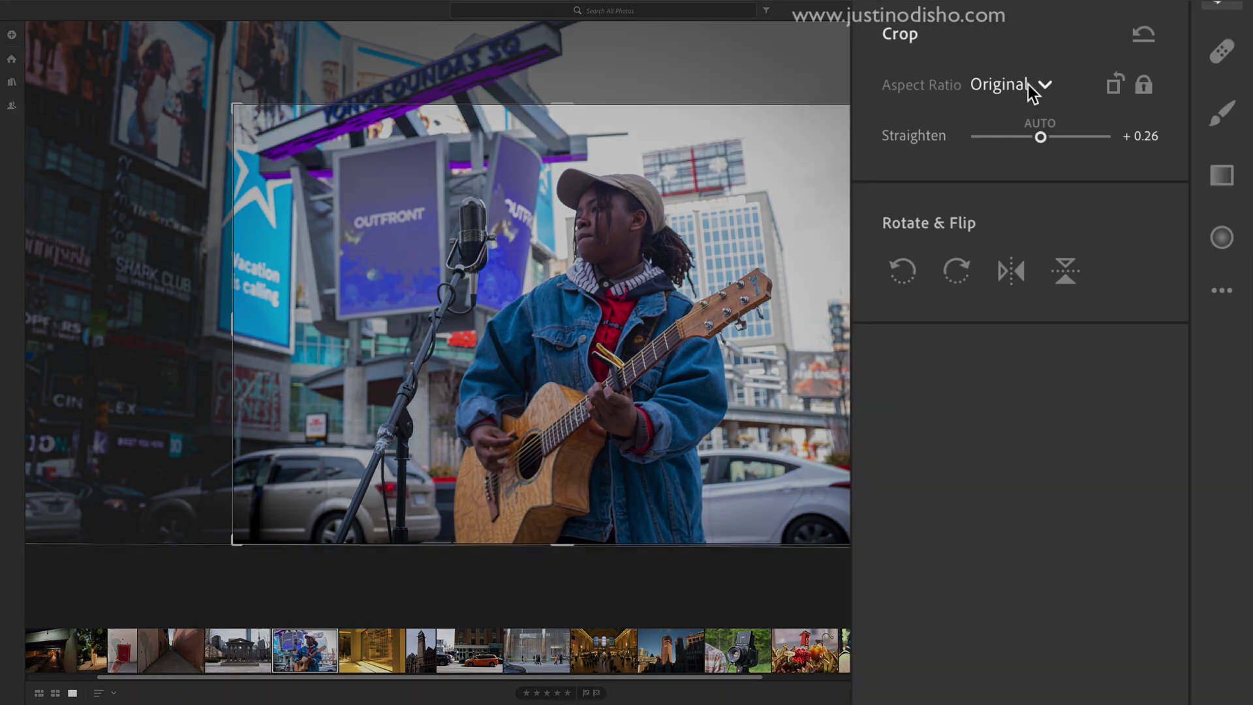
Step: Switch the crop to a custom aspect ratio and reframe it to a nearly square area around the guitarist and microphone
{"action": "left_click", "coordinate": [1165, 97]}
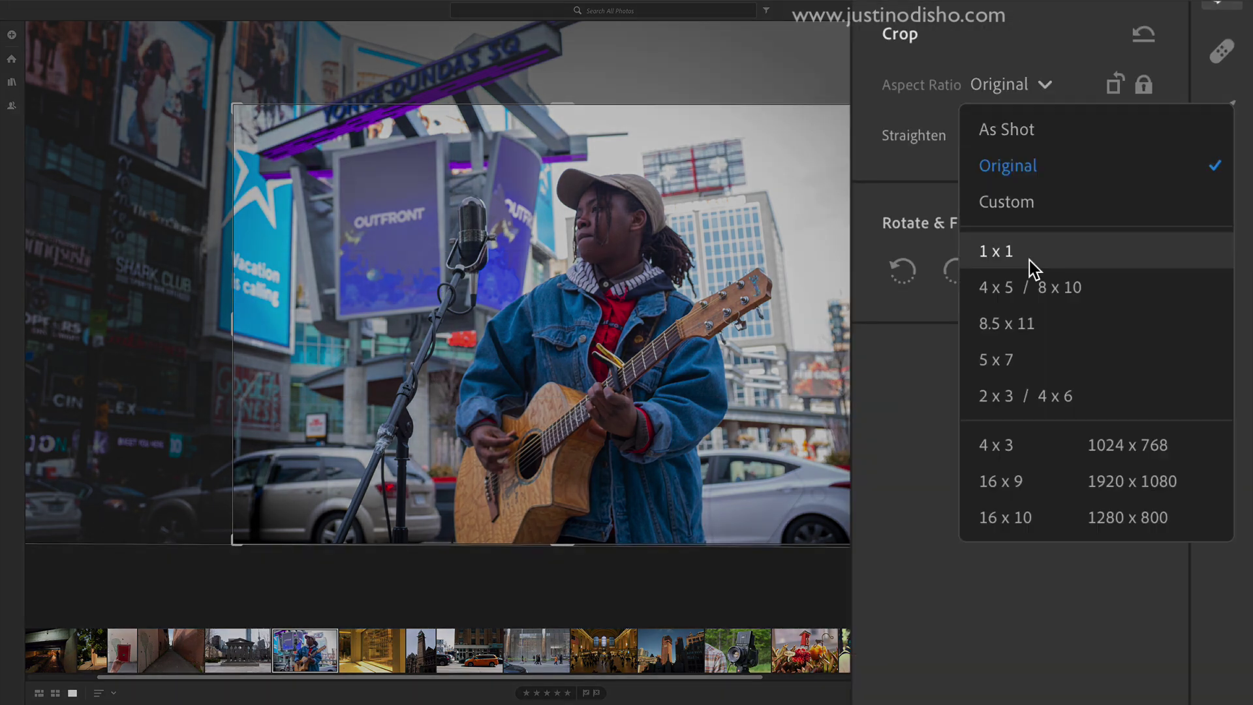
{"action": "left_click", "coordinate": [1028, 210]}
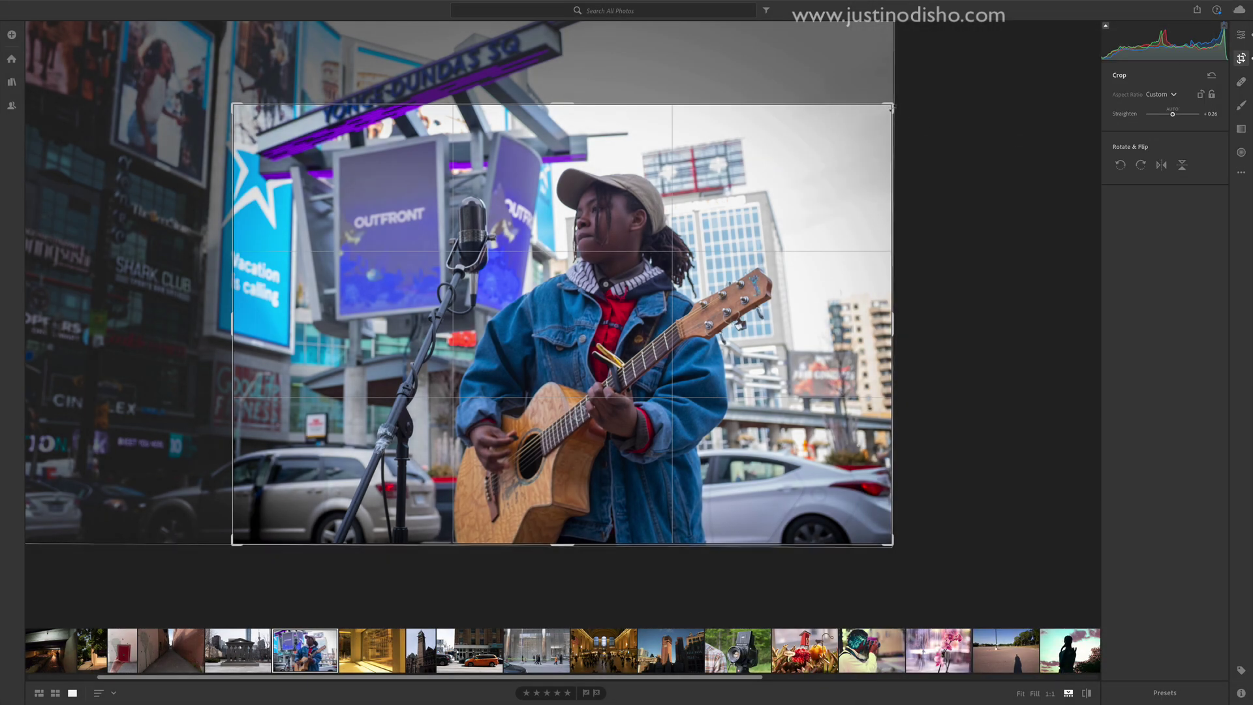
{"action": "left_click_drag", "start_coordinate": [562, 104], "coordinate": [563, 29]}
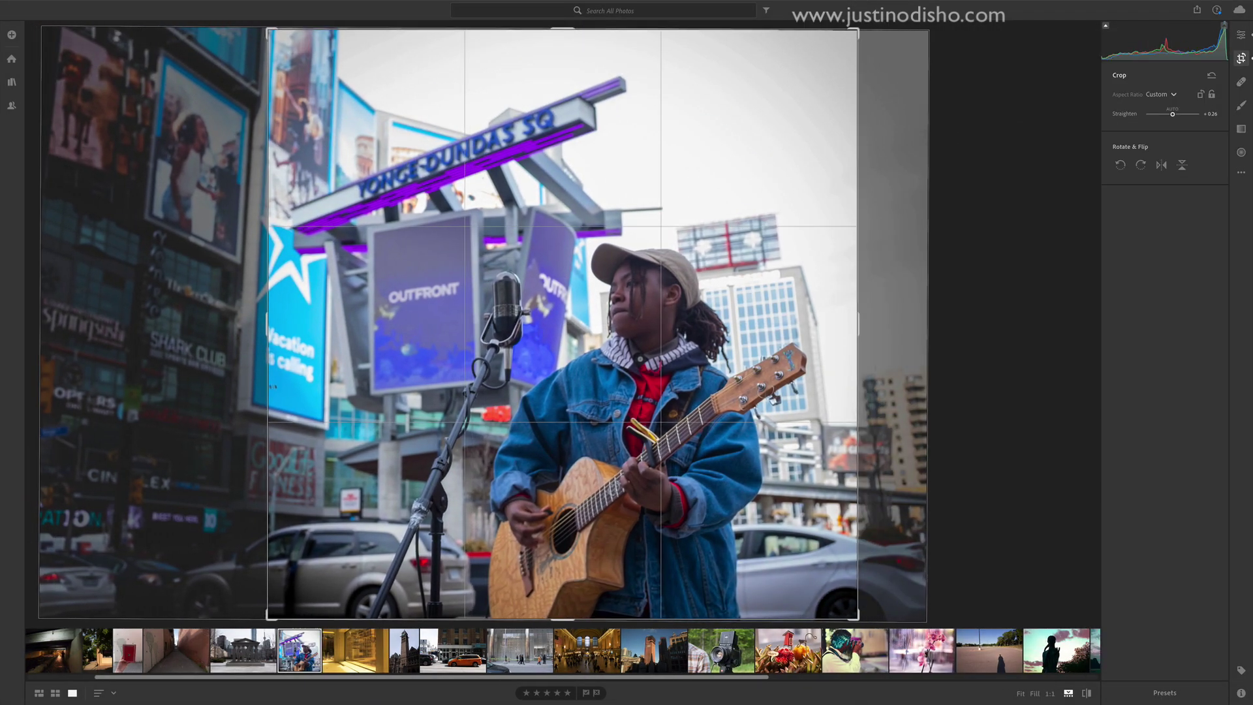
{"action": "left_click_drag", "start_coordinate": [255, 412], "coordinate": [317, 412]}
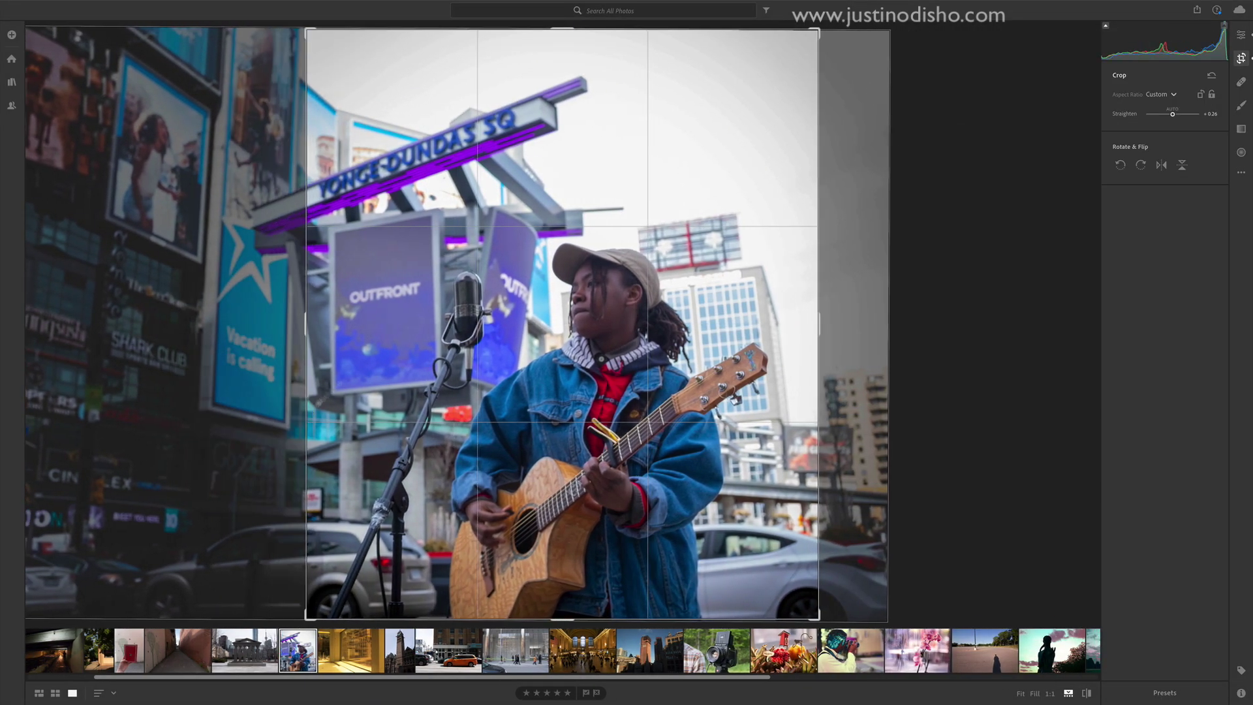
{"action": "left_click_drag", "start_coordinate": [563, 29], "coordinate": [563, 85]}
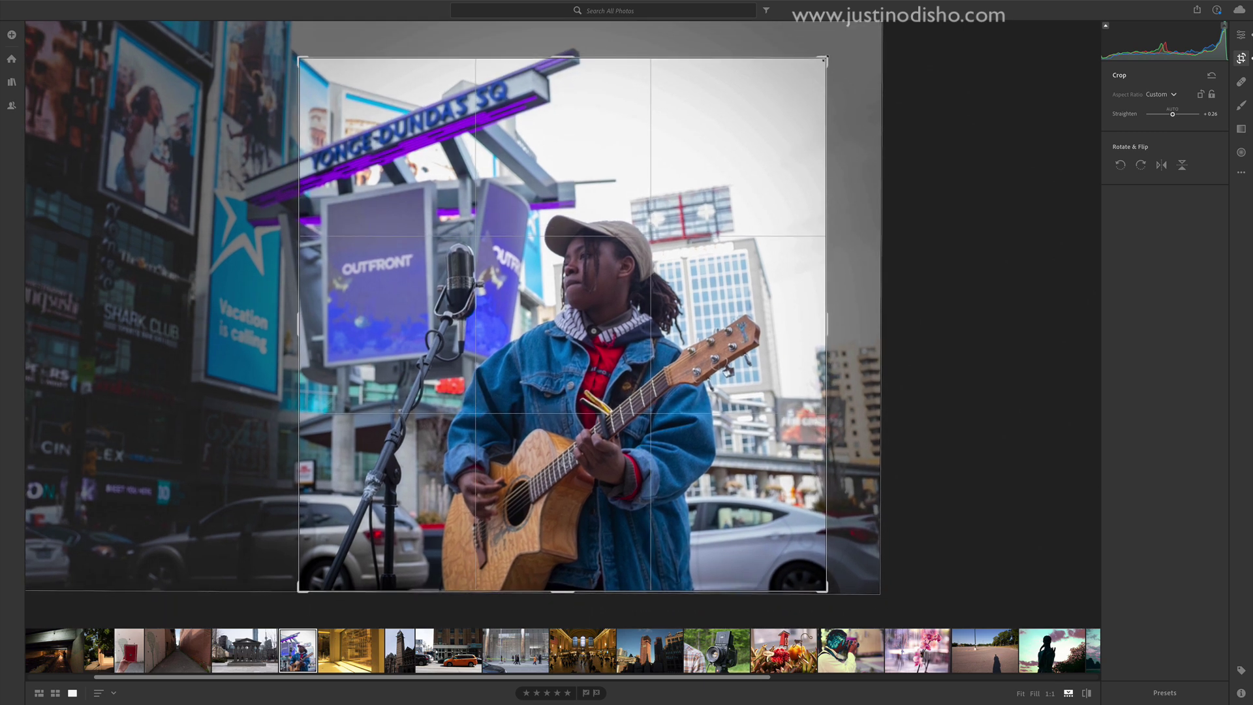
{"action": "left_click_drag", "start_coordinate": [824, 59], "coordinate": [886, 64]}
{"action": "key", "text": "e"}
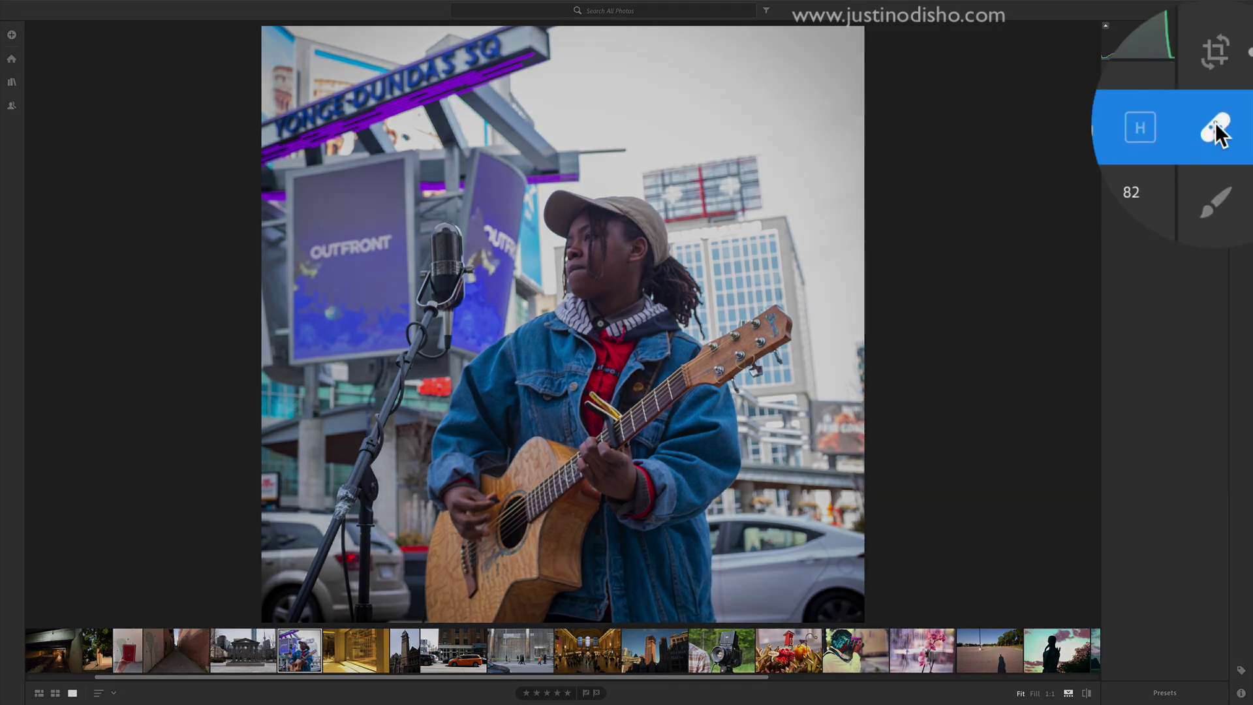
Step: Remove the OUTFRONT lettering from the large purple billboard with the Healing Brush in Heal mode
{"action": "left_click", "coordinate": [1242, 81]}
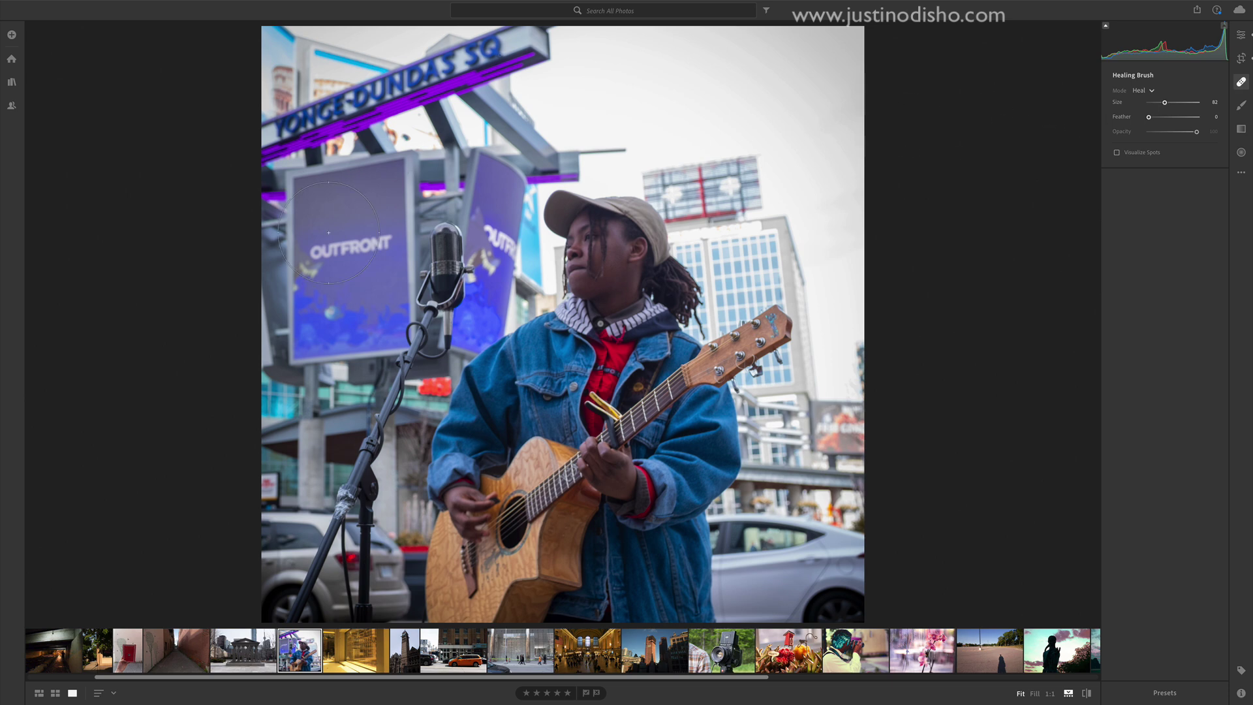
{"action": "key", "text": "bracketleft"}
{"action": "mouse_move", "coordinate": [338, 253]}
{"action": "left_mouse_down"}
{"action": "mouse_move", "coordinate": [318, 253]}
{"action": "mouse_move", "coordinate": [390, 247]}
{"action": "left_mouse_up"}
{"action": "key", "text": "bracketleft"}
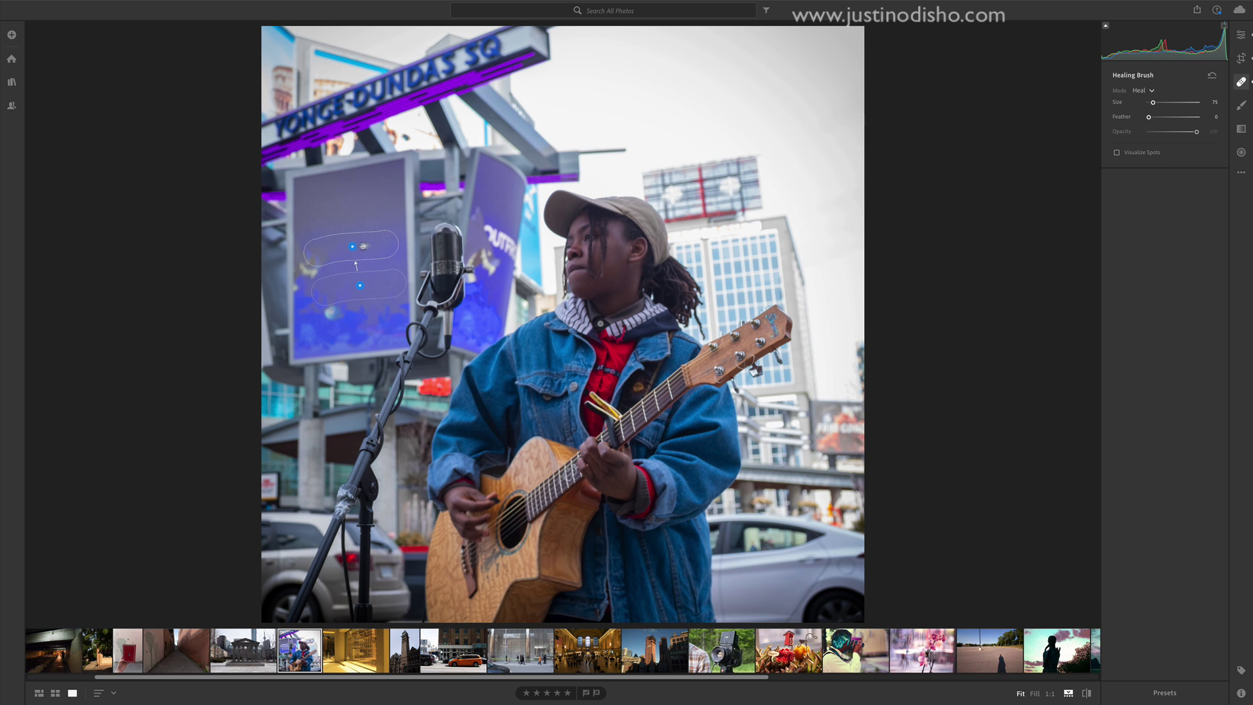
{"action": "left_click", "coordinate": [979, 314]}
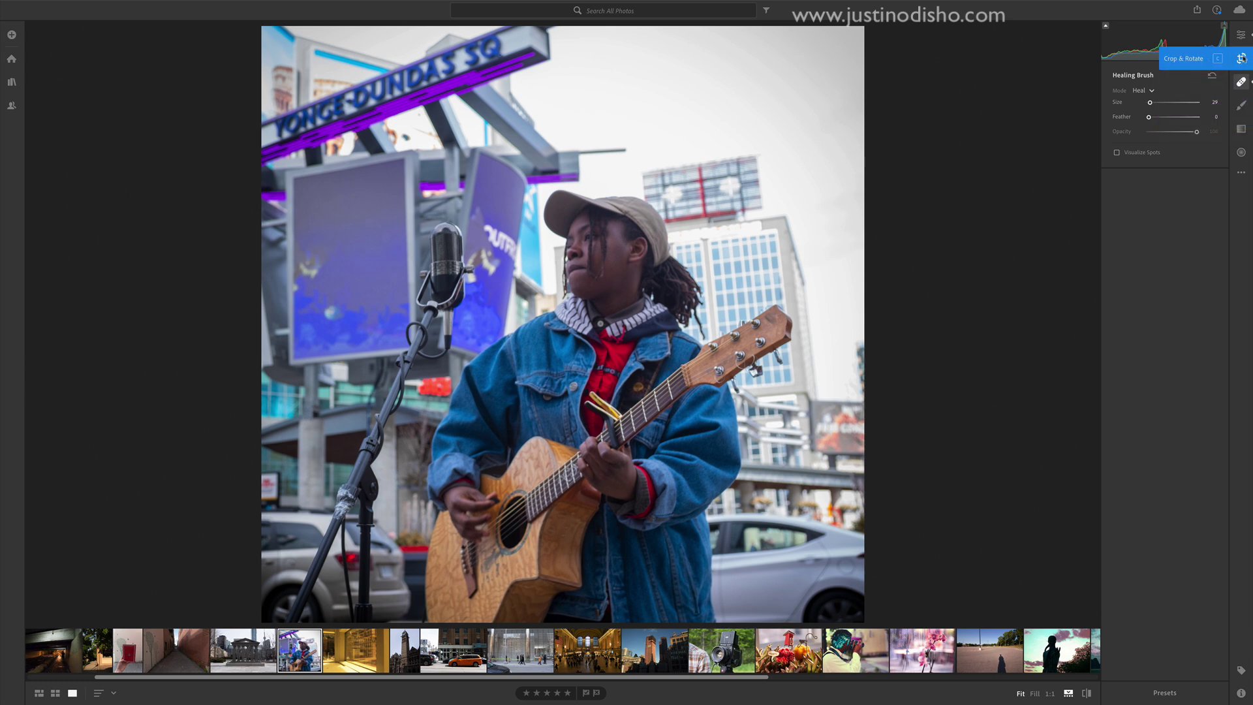
Step: Apply split toning with a green highlight tint of hue 130 and saturation 24, and a red shadow tint at hue 0
{"action": "key", "text": "e"}
{"action": "scroll", "coordinate": [1163, 248], "scroll_direction": "down", "scroll_amount": 1}
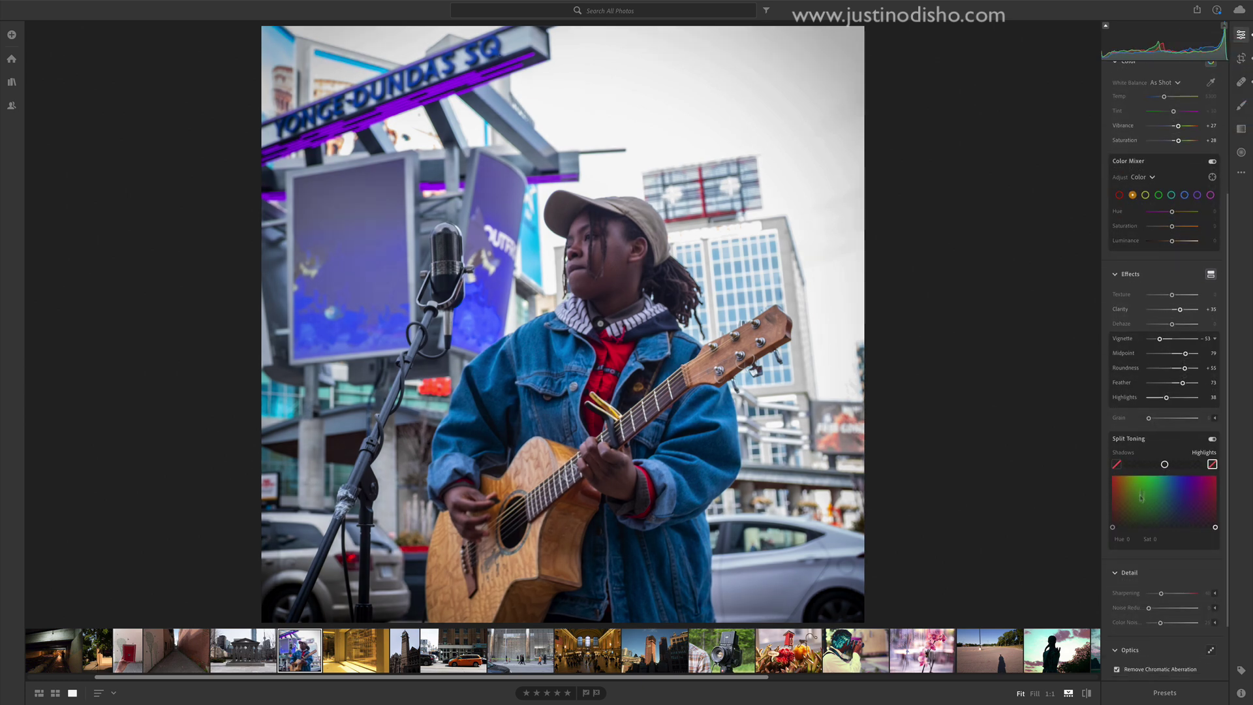
{"action": "scroll", "coordinate": [1143, 472], "scroll_direction": "down", "scroll_amount": 2}
{"action": "mouse_move", "coordinate": [1126, 457]}
{"action": "left_mouse_down"}
{"action": "mouse_move", "coordinate": [1126, 443]}
{"action": "mouse_move", "coordinate": [1122, 457]}
{"action": "mouse_move", "coordinate": [1150, 455]}
{"action": "left_mouse_up"}
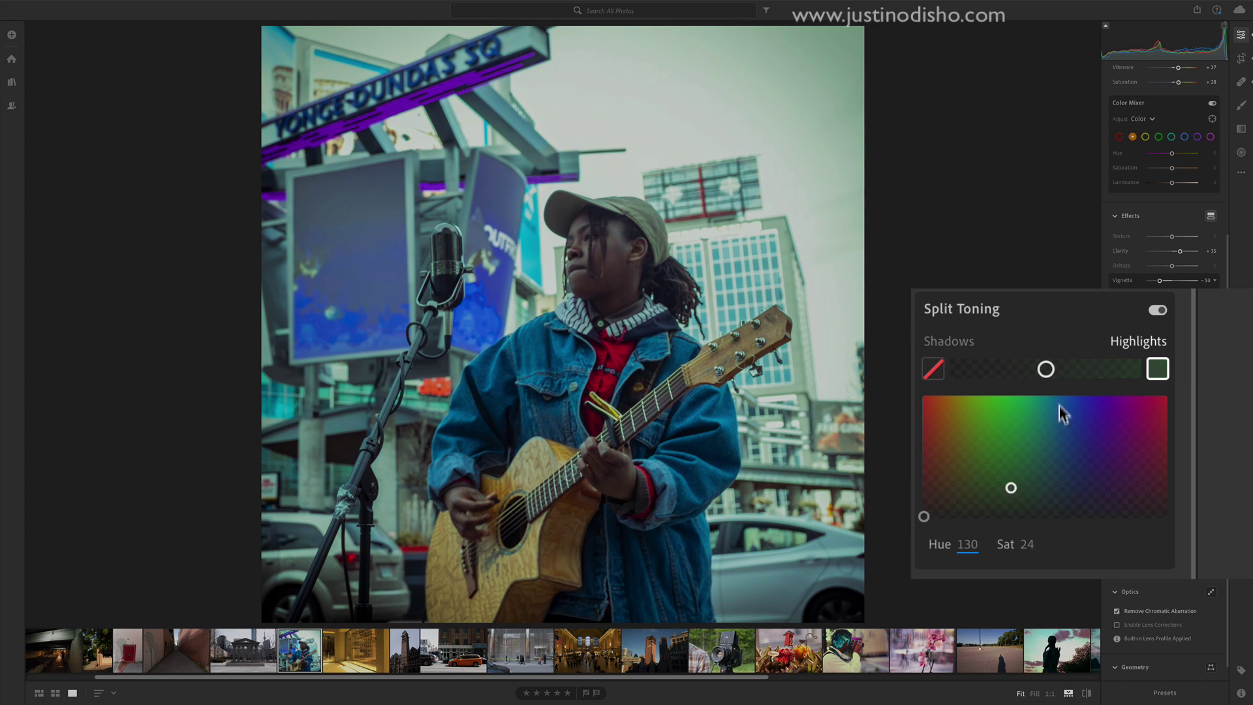
{"action": "left_click_drag", "start_coordinate": [924, 517], "coordinate": [924, 470]}
{"action": "left_click_drag", "start_coordinate": [1095, 459], "coordinate": [1095, 456]}
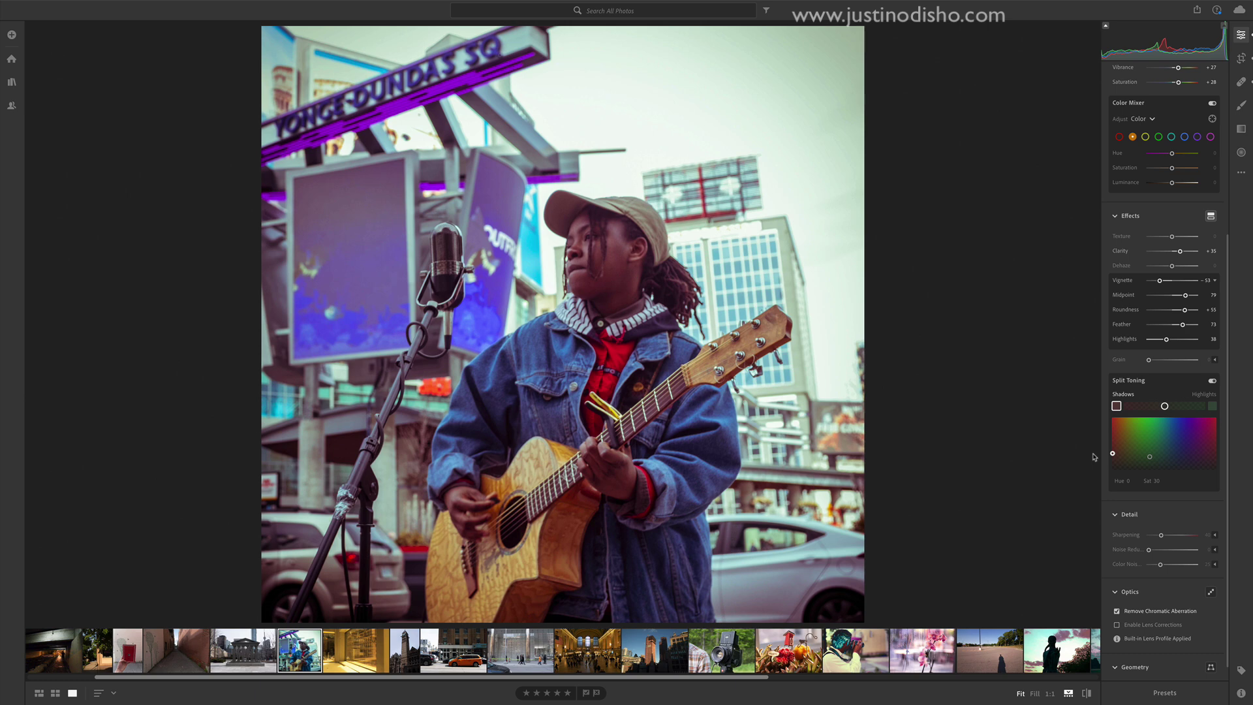
Step: Refine the green highlight tint and split toning balance, and change the shadow tint to yellow with hue 57 and saturation about 55
{"action": "left_click", "coordinate": [1150, 459]}
{"action": "left_click_drag", "start_coordinate": [1152, 459], "coordinate": [1154, 461]}
{"action": "left_click_drag", "start_coordinate": [1164, 406], "coordinate": [1178, 406]}
{"action": "left_click_drag", "start_coordinate": [1113, 455], "coordinate": [1114, 463]}
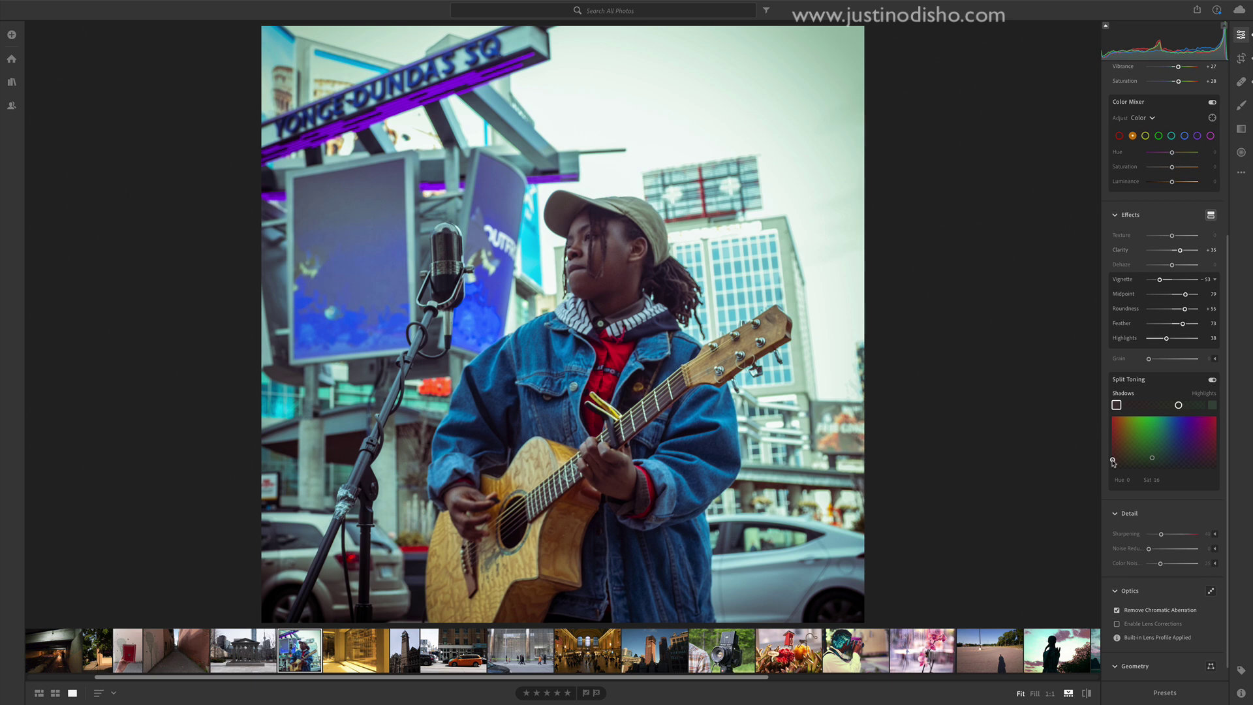
{"action": "left_click_drag", "start_coordinate": [1114, 462], "coordinate": [1129, 441]}
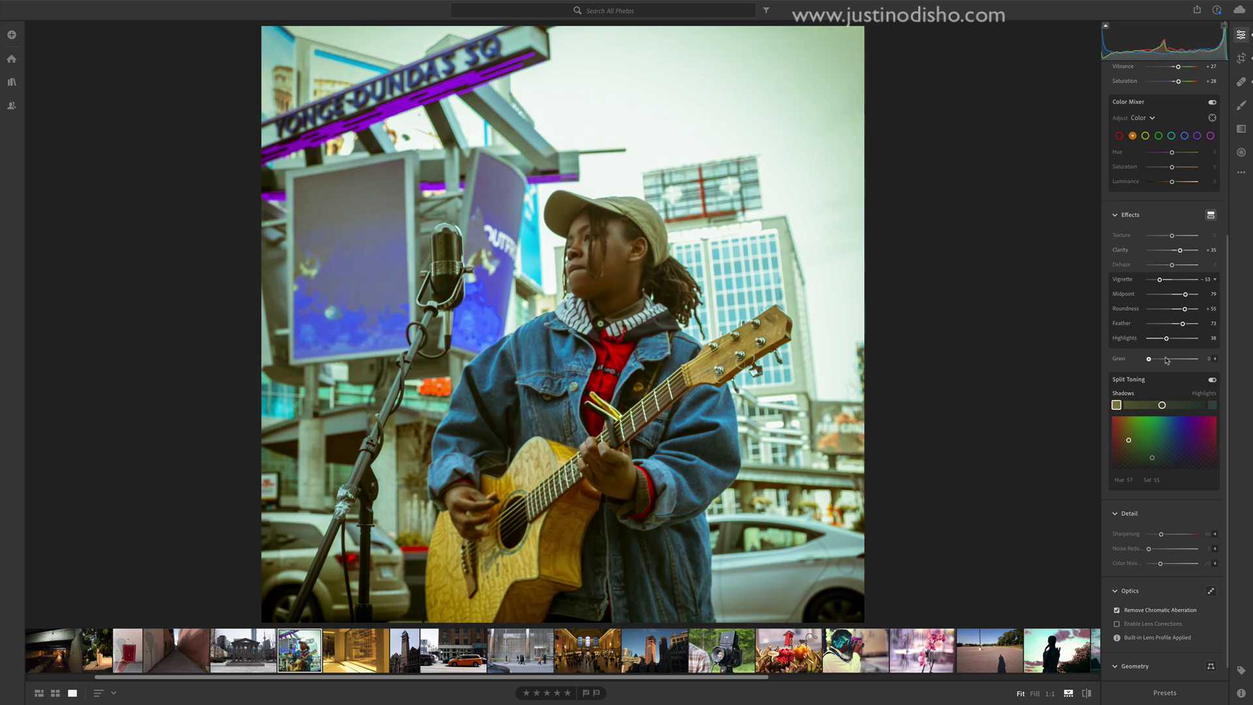
Step: Strengthen the vignette to -64 and tone the shadow tint down to a weaker yellow-orange of hue about 47
{"action": "mouse_move", "coordinate": [1161, 282]}
{"action": "left_mouse_down"}
{"action": "mouse_move", "coordinate": [1181, 283]}
{"action": "mouse_move", "coordinate": [1157, 280]}
{"action": "left_mouse_up"}
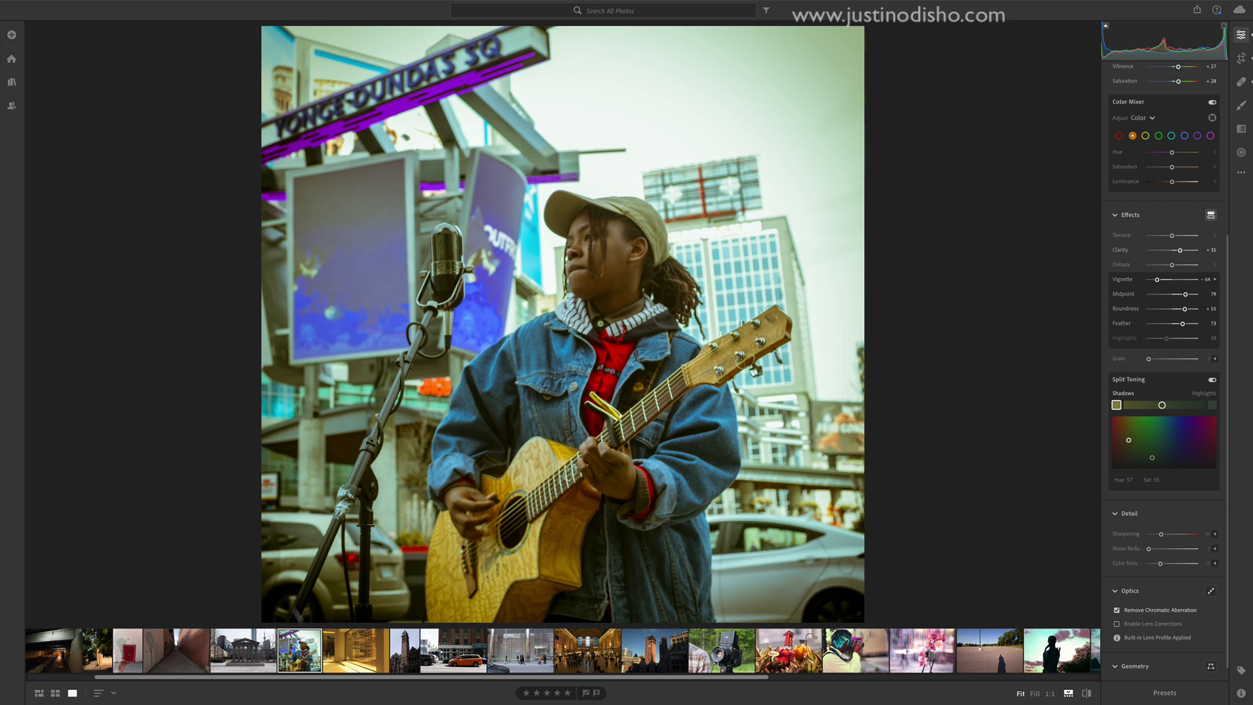
{"action": "key", "text": "ctrl+z"}
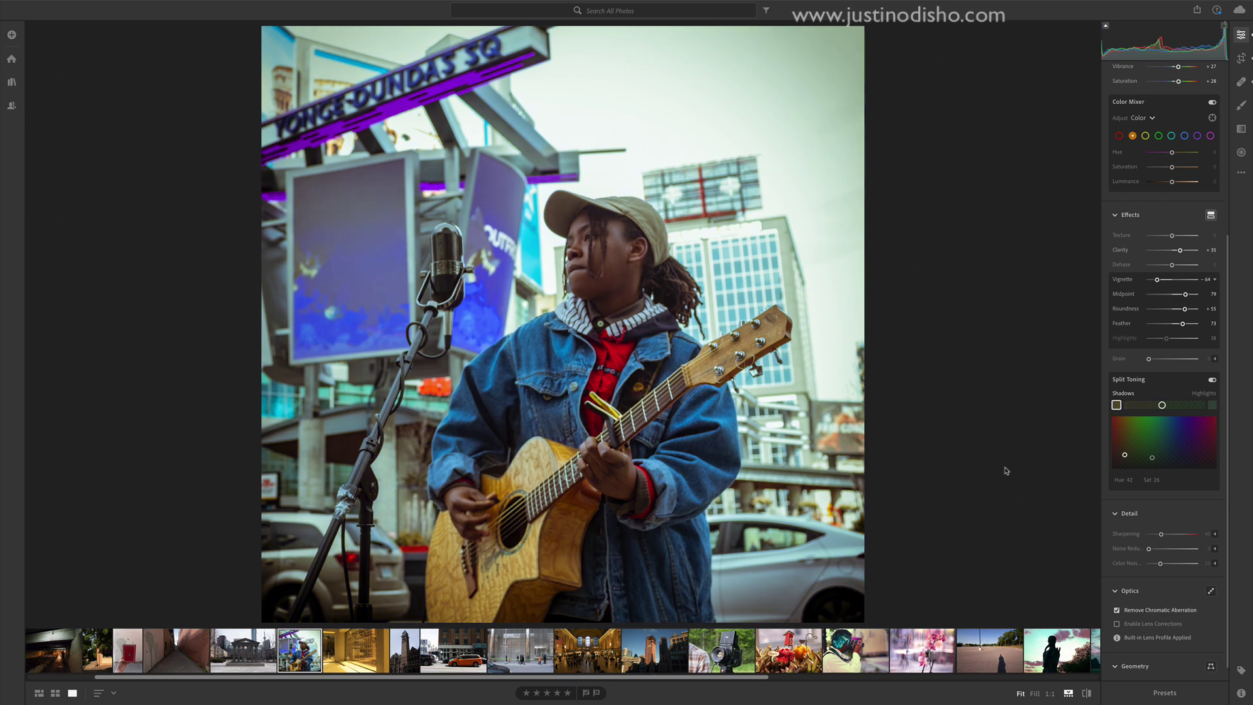